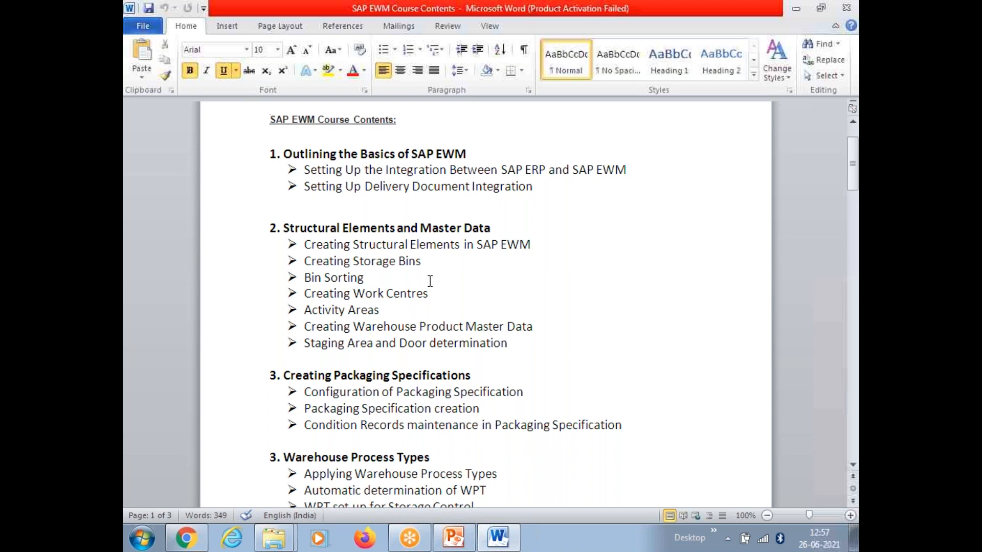
Read the Word outline down to Storage Control, then bring up the SAP EWM Demo presentation.
scroll(430, 280, "down", 2)
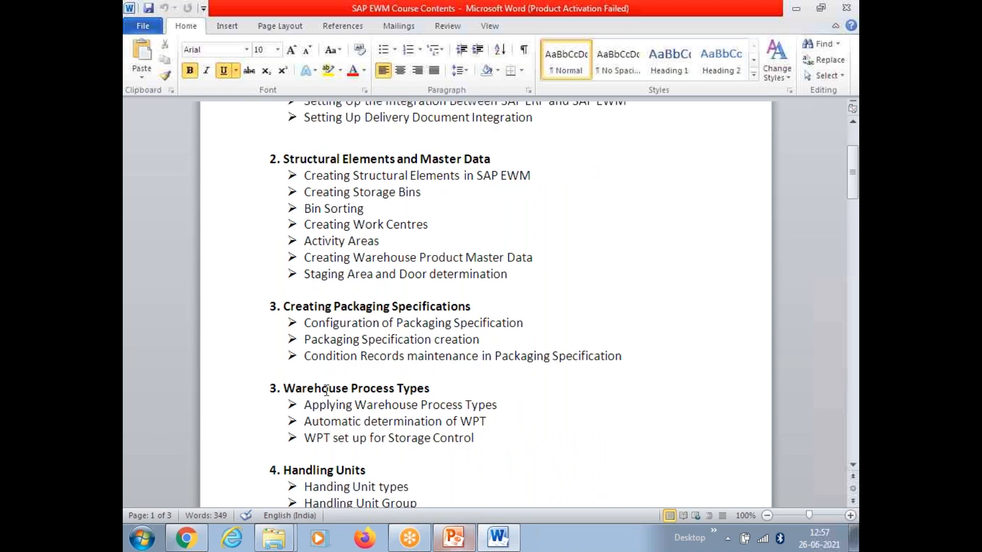
scroll(372, 350, "down", 2)
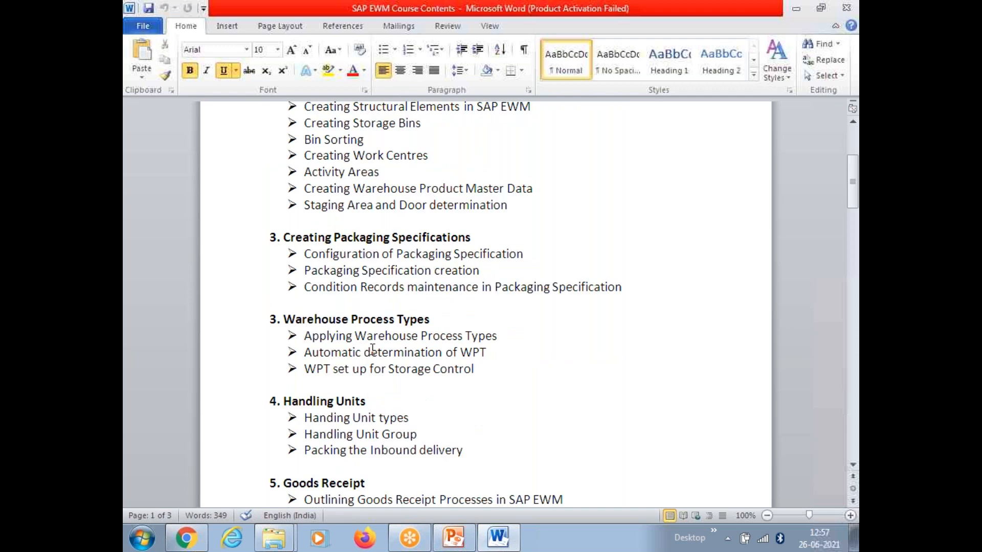
scroll(398, 341, "down", 2)
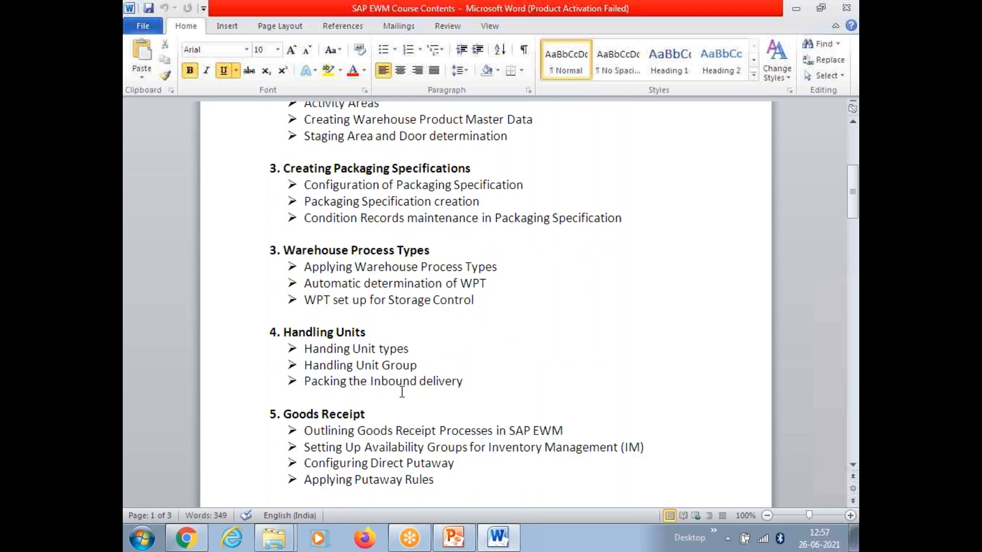
scroll(367, 360, "down", 1)
scroll(368, 364, "down", 1)
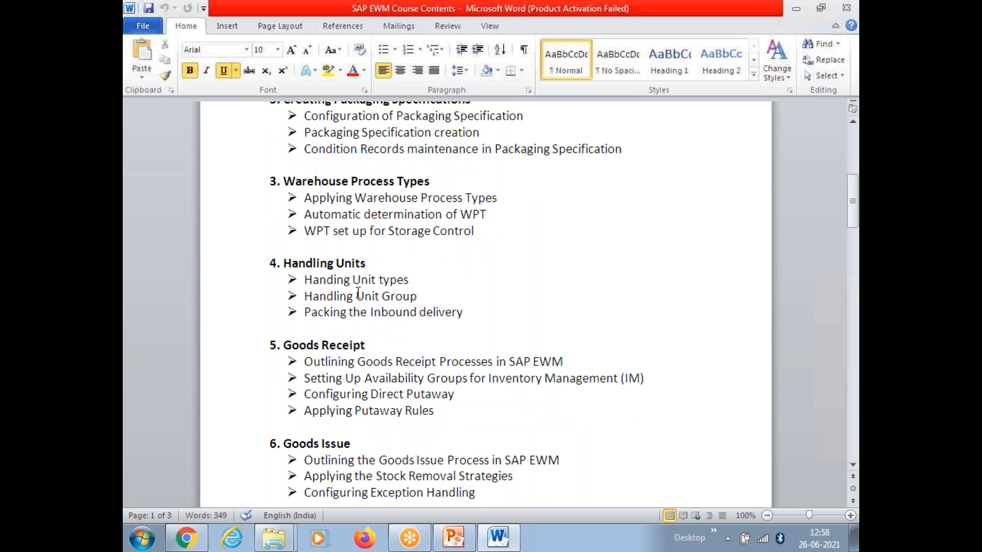
scroll(467, 321, "down", 2)
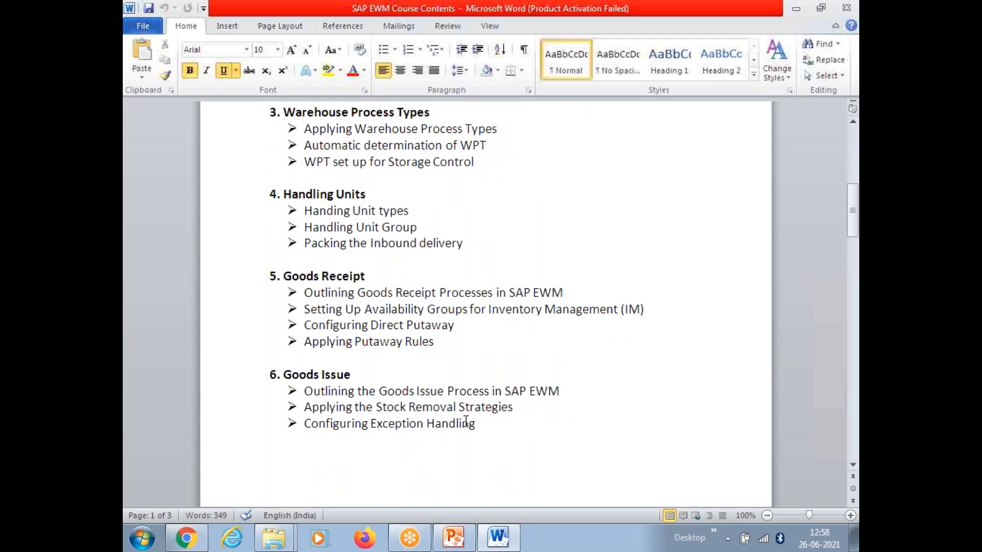
scroll(467, 421, "down", 2)
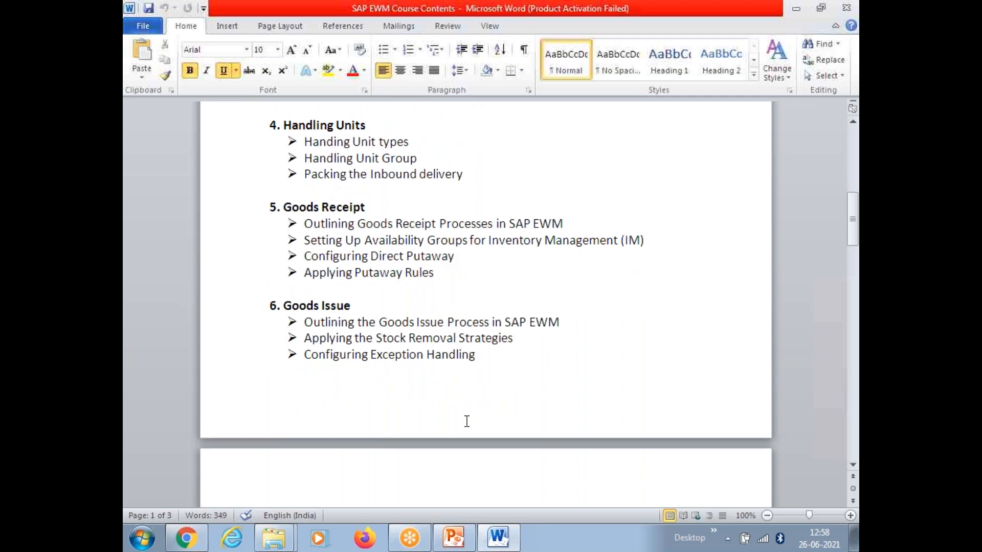
scroll(467, 421, "down", 3)
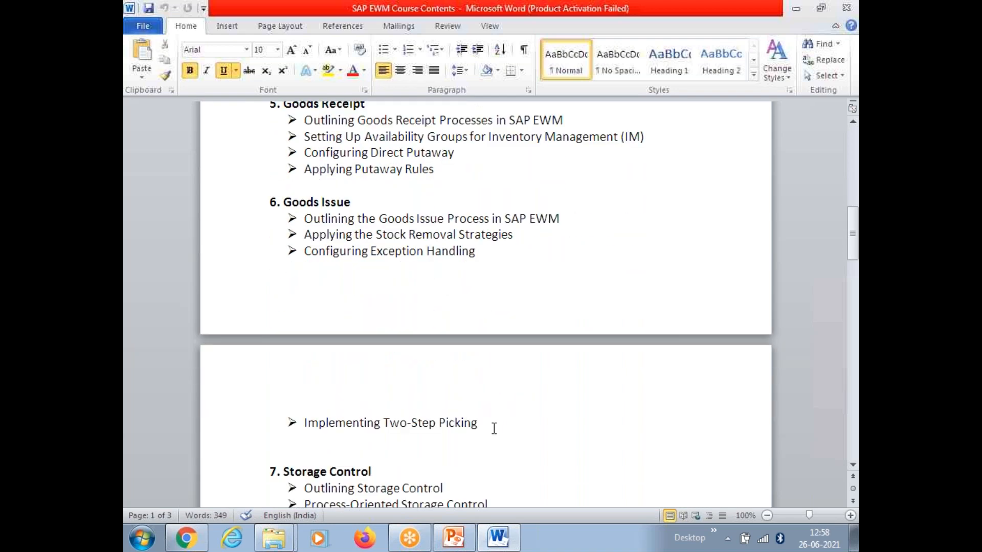
scroll(494, 428, "down", 3)
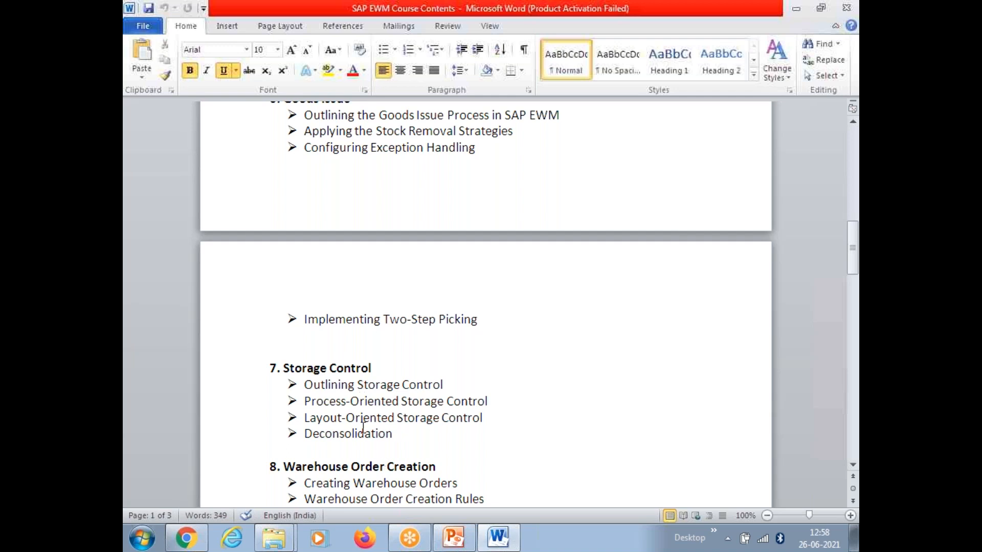
left_click(443, 507)
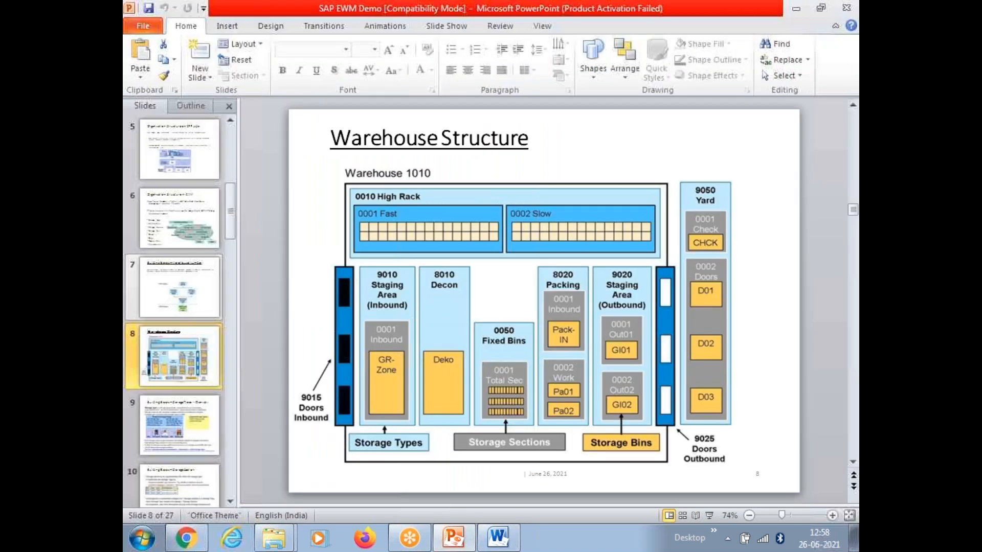
Glance at the Word course contents, then go back to the SAP EWM Demo presentation.
mouse_move(500, 542)
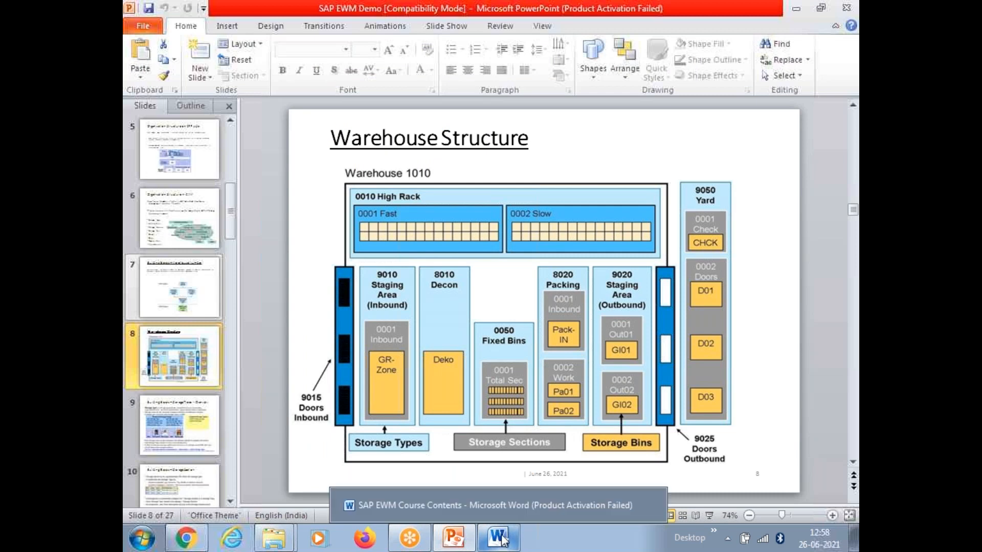
left_click(489, 505)
scroll(446, 400, "down", 2)
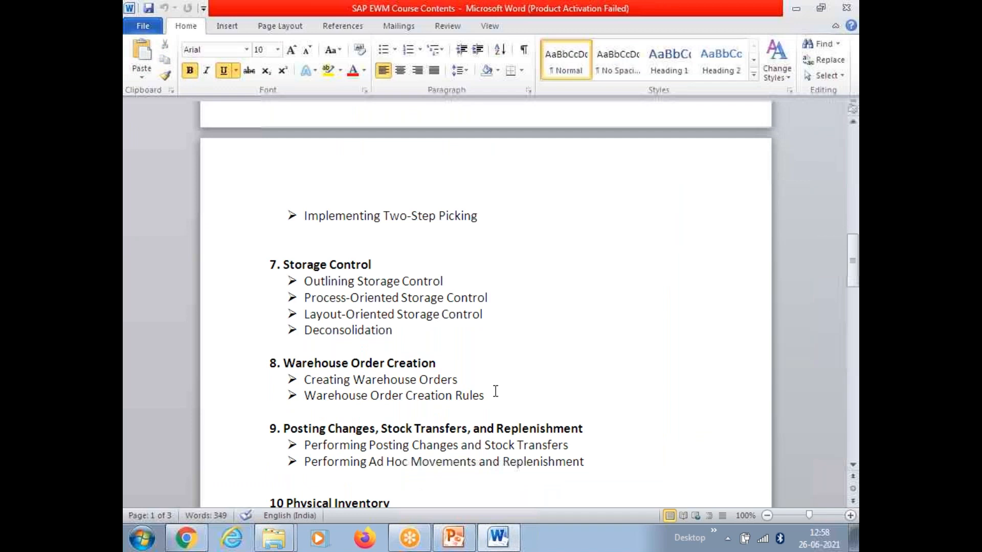
mouse_move(458, 539)
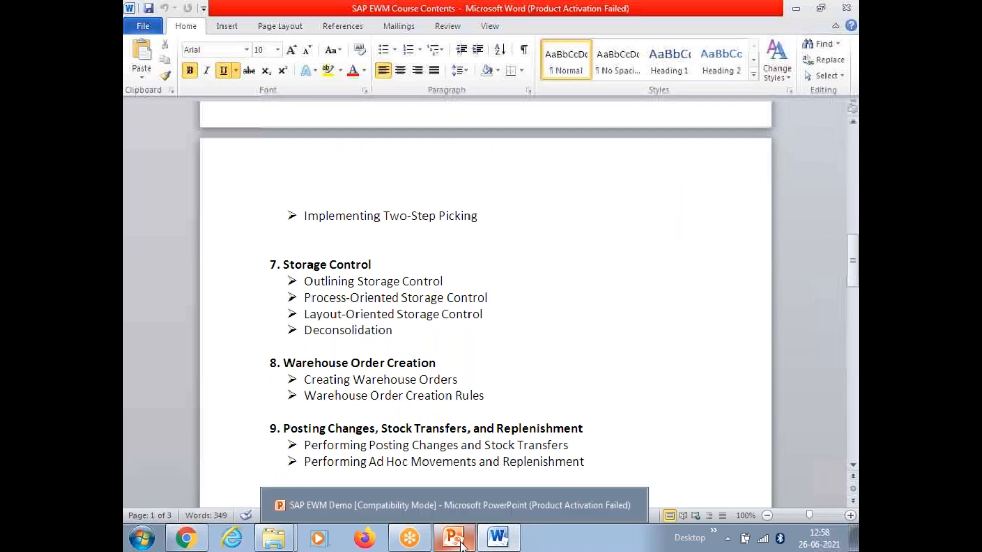
left_click(463, 502)
Browse the slides to Warehouse Order and return to the SAP EWM Course Contents document.
scroll(499, 406, "down", 3)
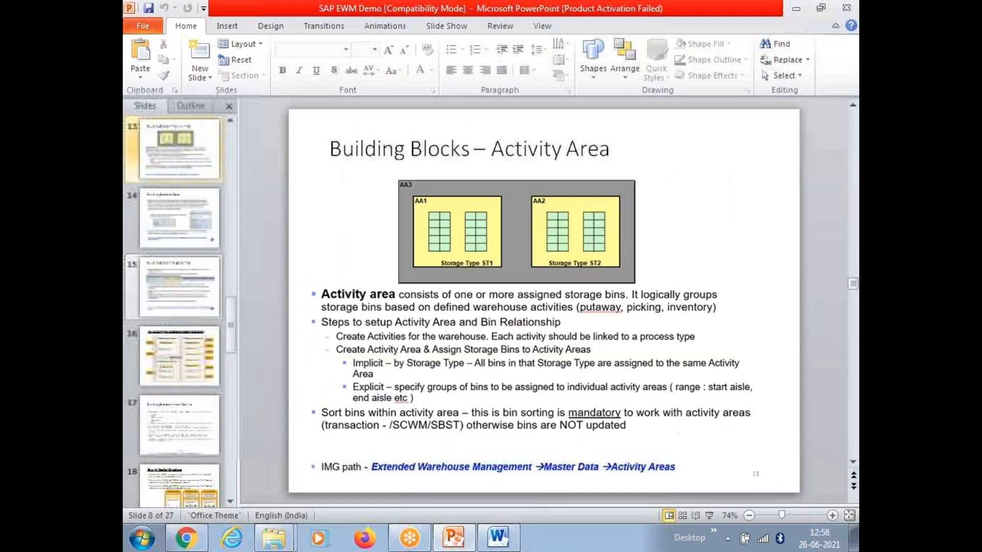
scroll(543, 300, "down", 9)
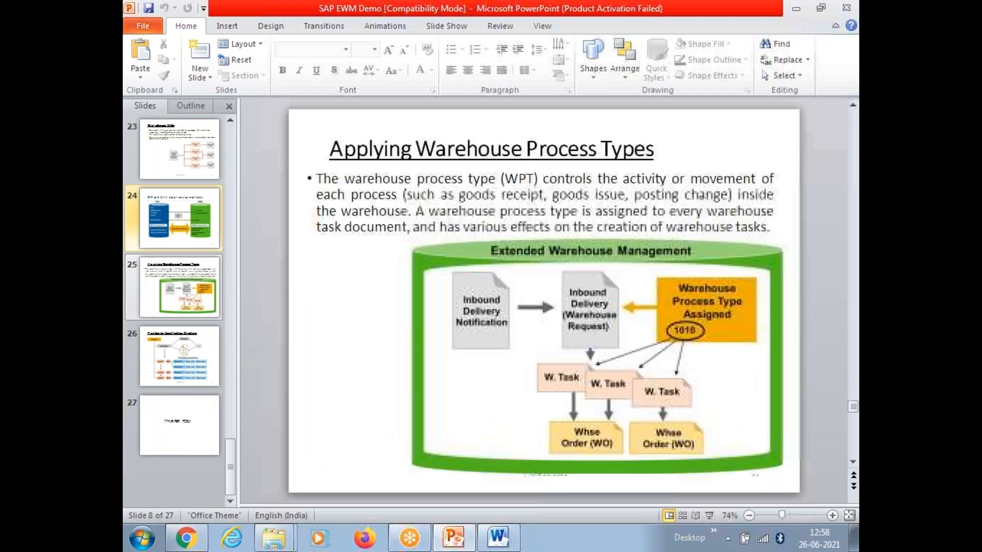
scroll(544, 300, "up", 1)
scroll(543, 301, "up", 3)
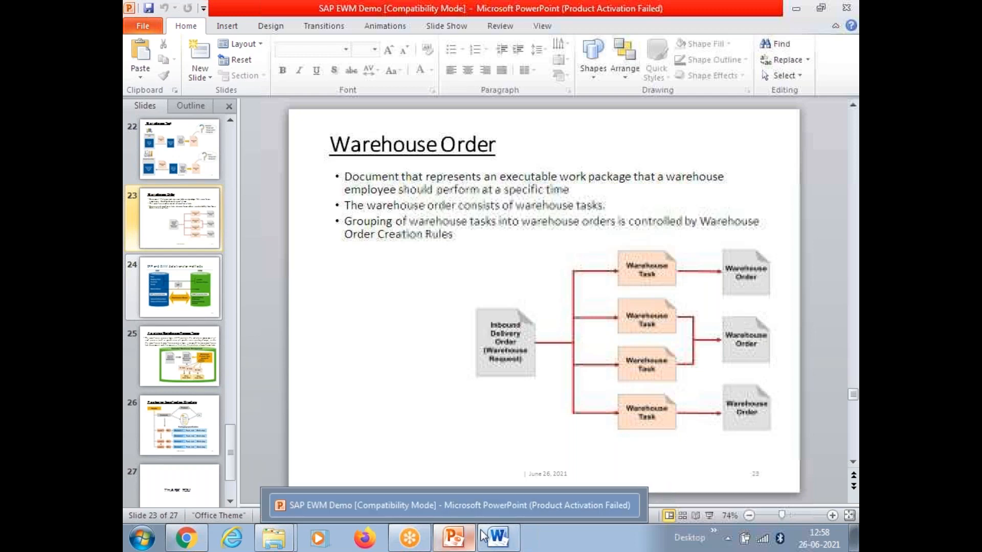
mouse_move(499, 536)
left_click(487, 504)
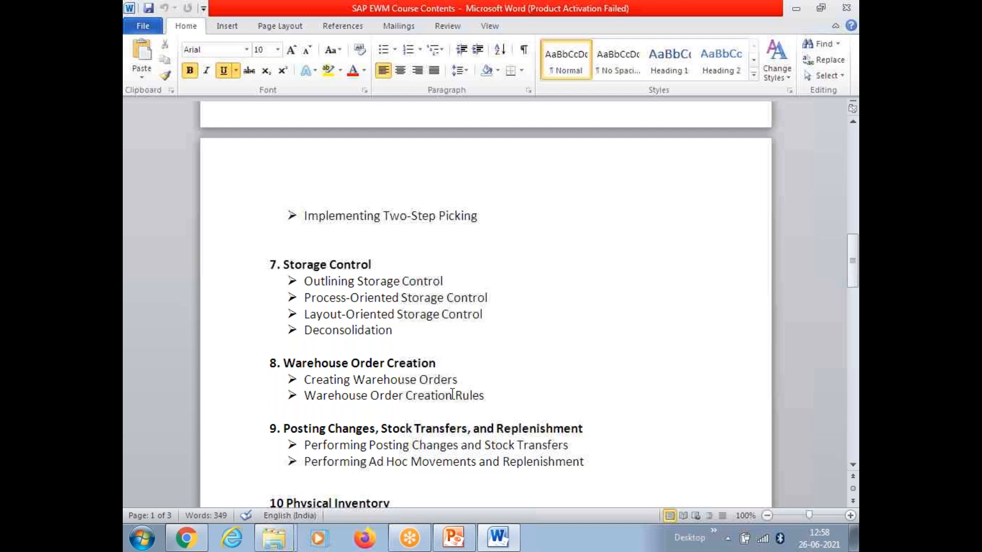
scroll(451, 395, "up", 1)
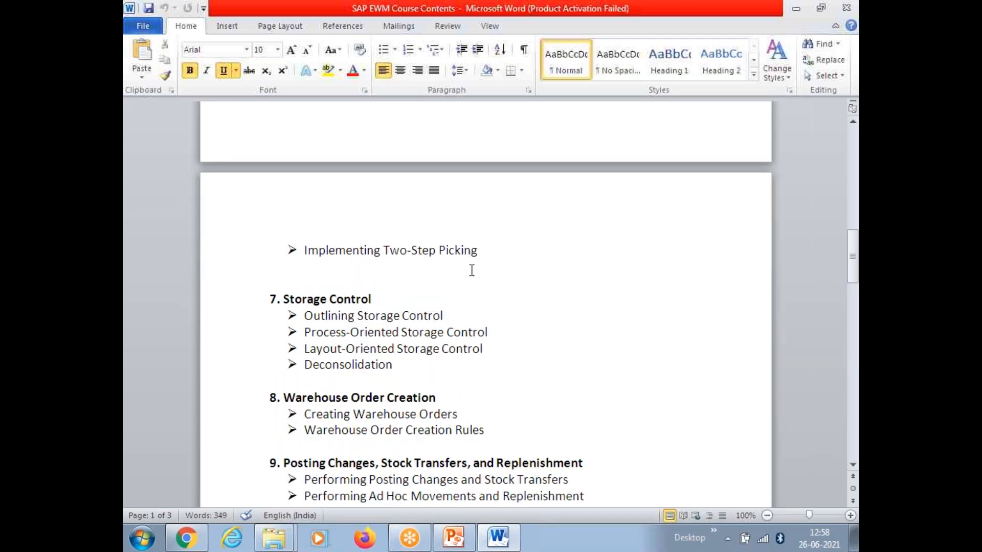
scroll(448, 272, "up", 1)
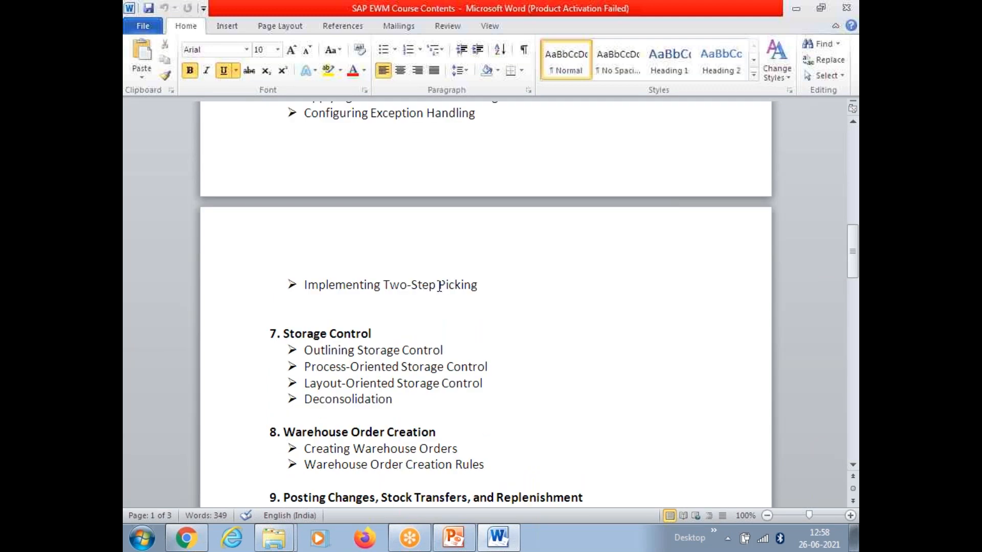
scroll(452, 295, "up", 1)
scroll(478, 331, "up", 1)
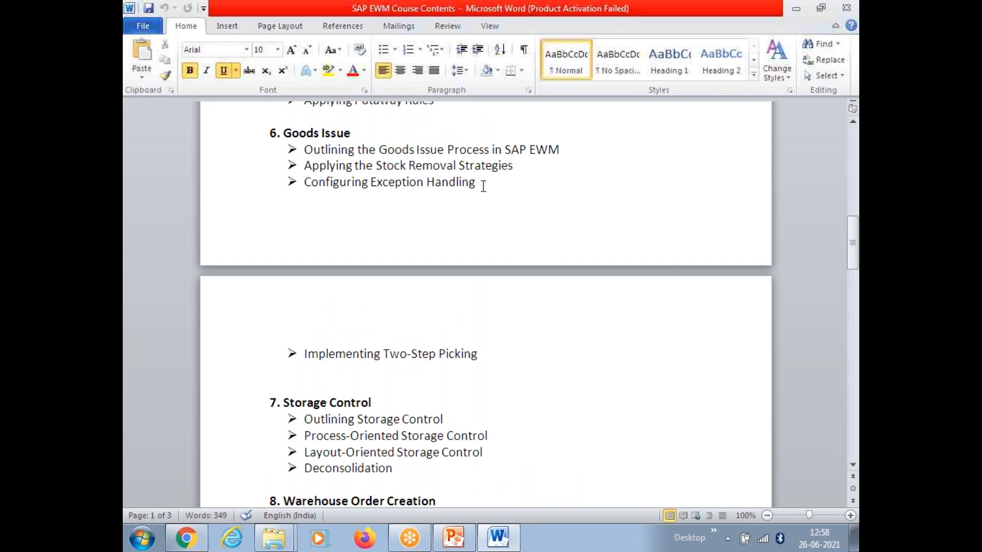
scroll(482, 187, "up", 3)
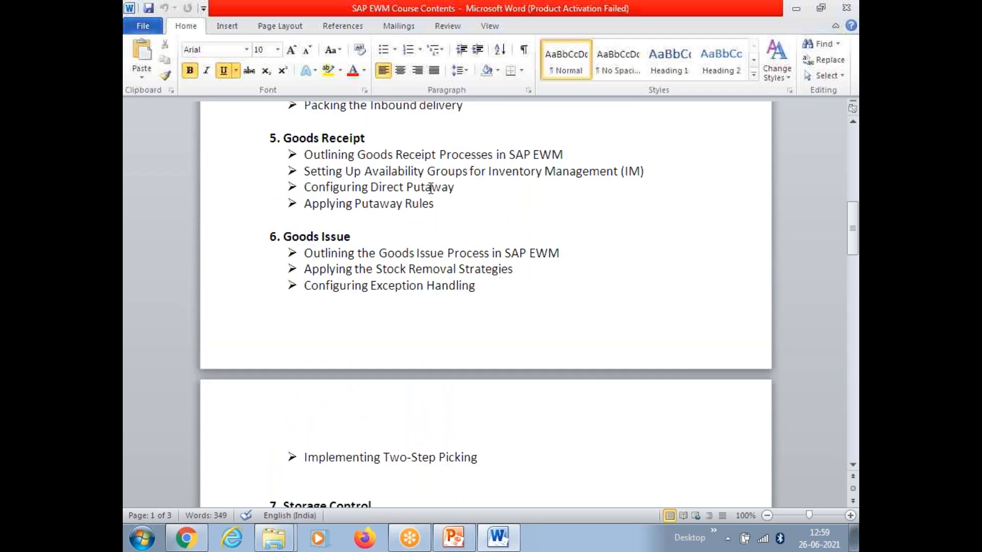
scroll(430, 187, "up", 4)
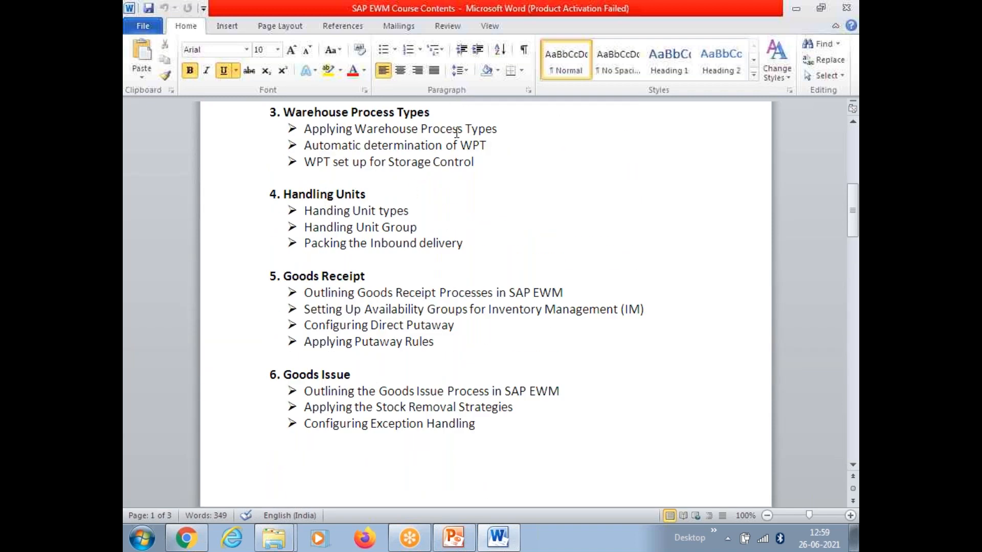
scroll(456, 133, "up", 4)
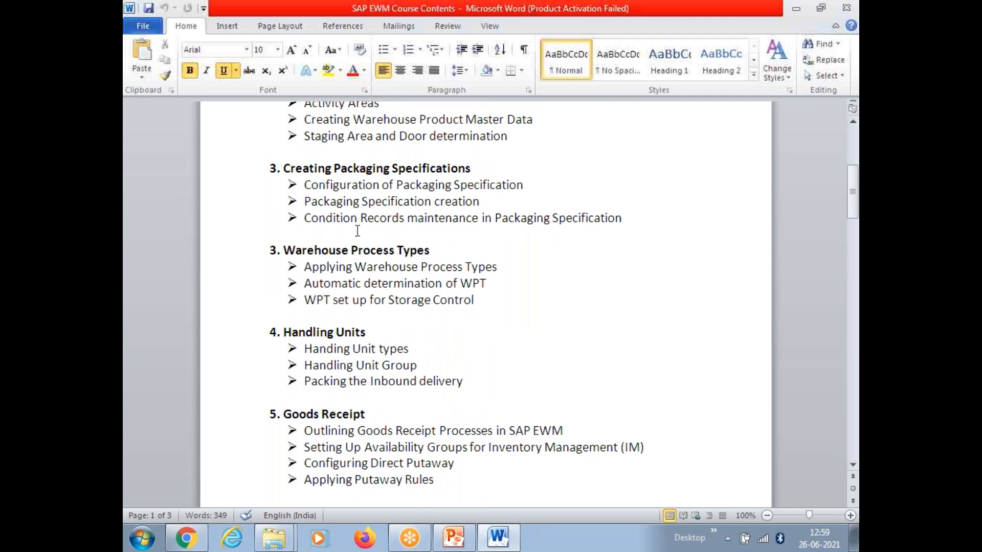
scroll(470, 312, "down", 5)
scroll(469, 325, "down", 7)
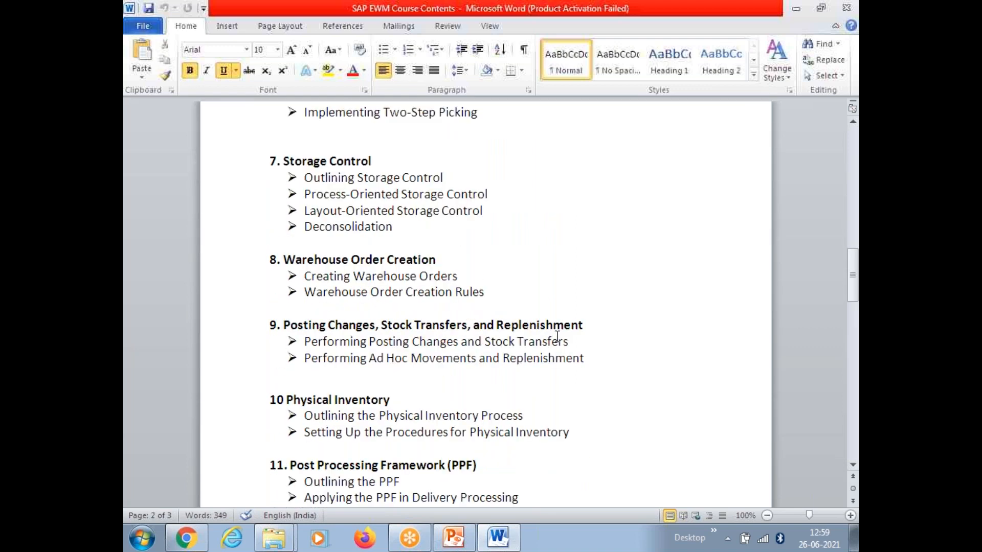
scroll(573, 337, "down", 1)
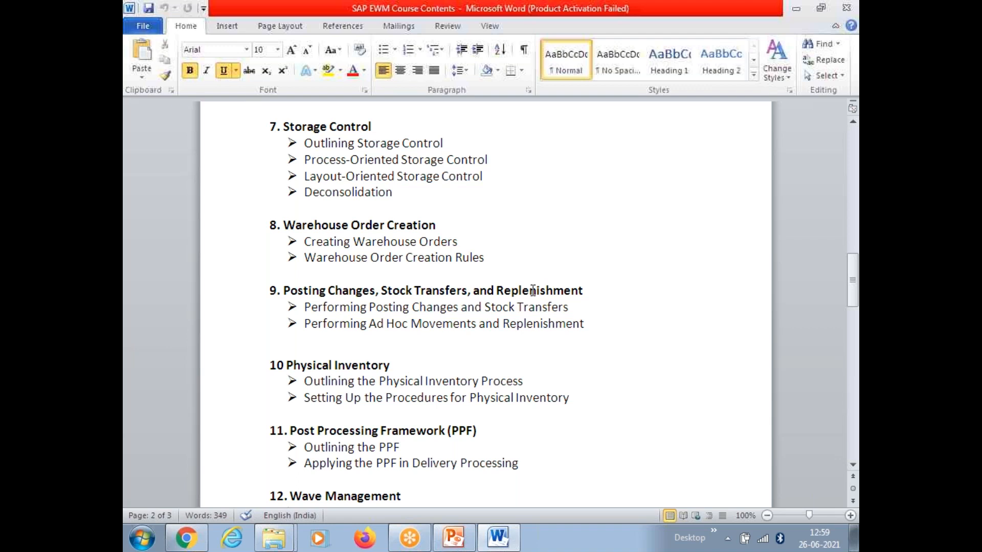
scroll(542, 290, "down", 1)
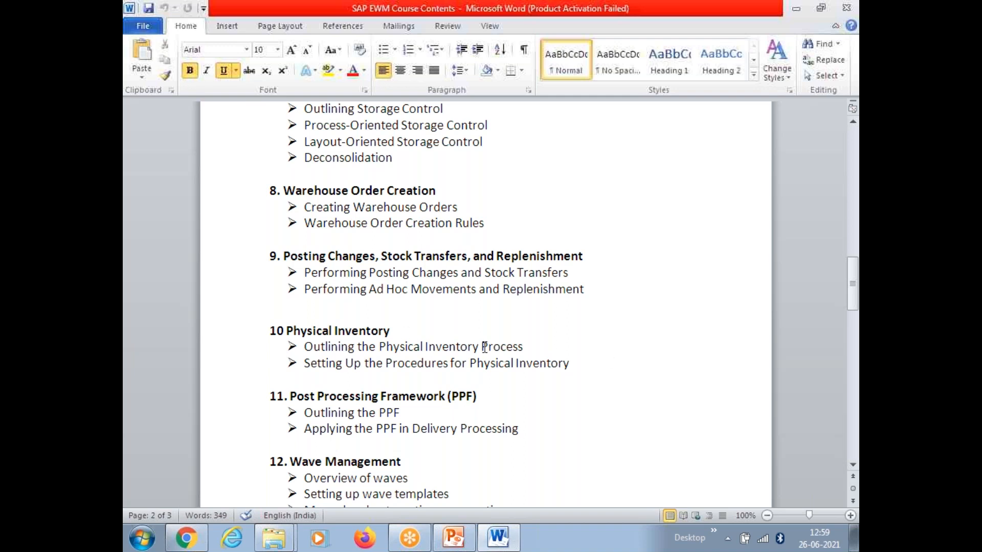
scroll(485, 348, "down", 1)
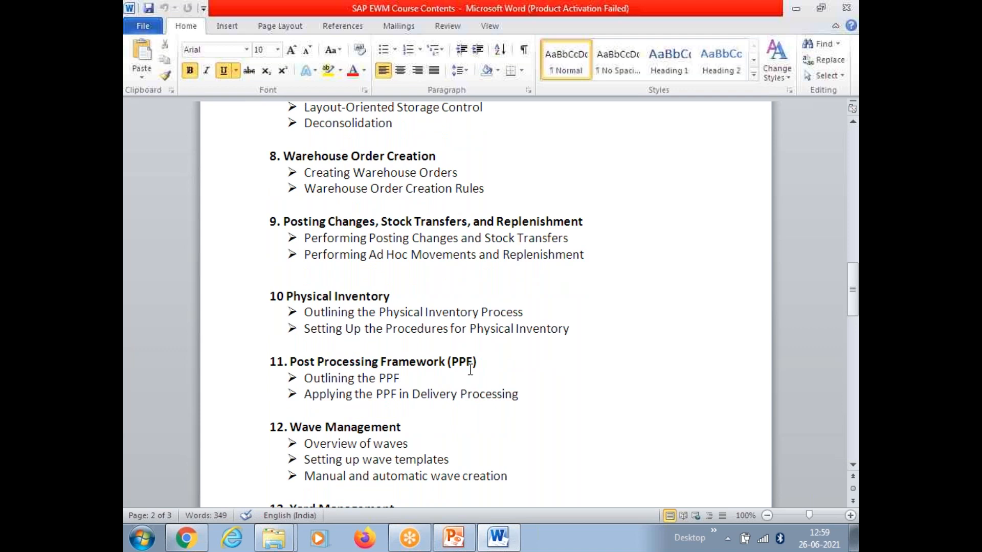
scroll(470, 370, "down", 1)
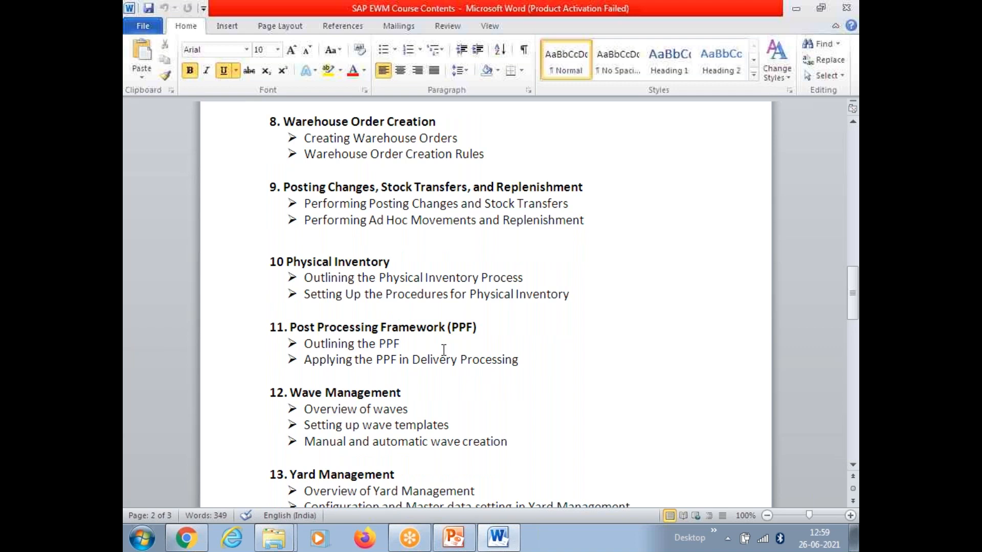
scroll(443, 350, "down", 2)
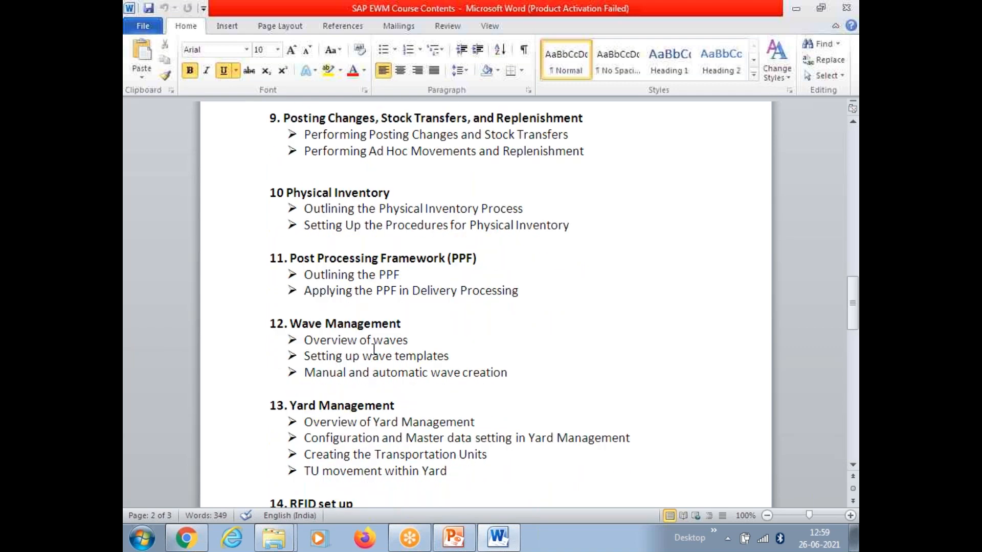
scroll(353, 423, "down", 1)
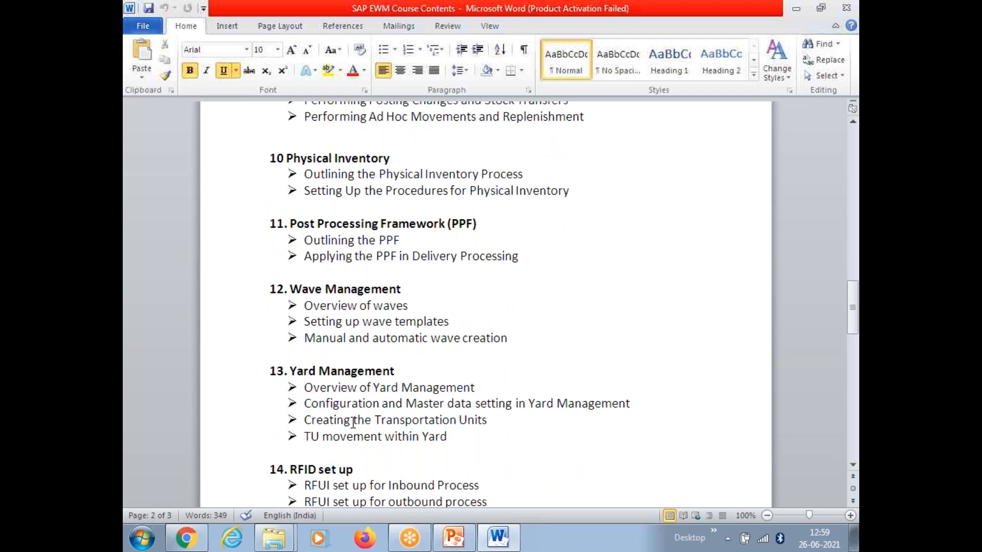
scroll(353, 422, "down", 3)
scroll(353, 422, "down", 4)
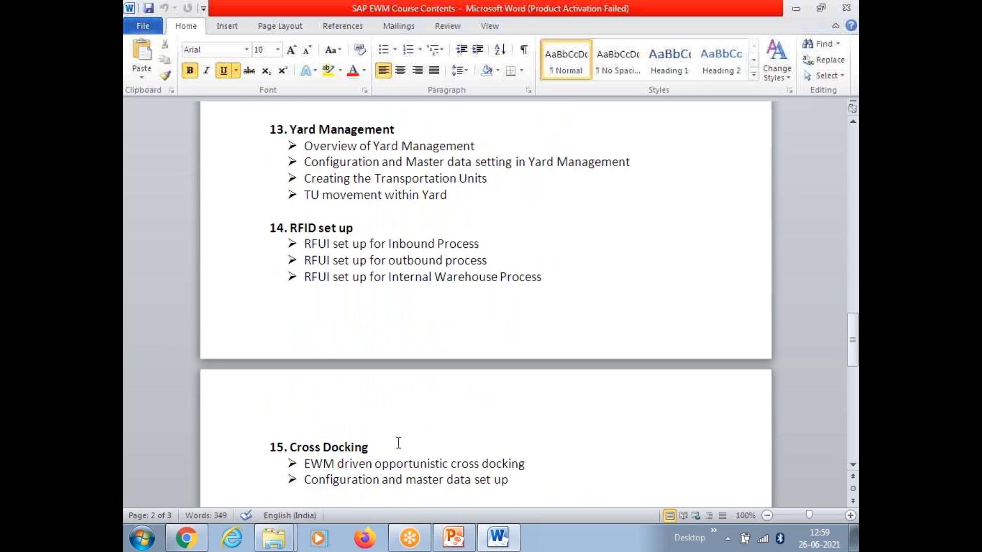
scroll(398, 443, "down", 1)
scroll(400, 443, "up", 20)
scroll(403, 442, "up", 6)
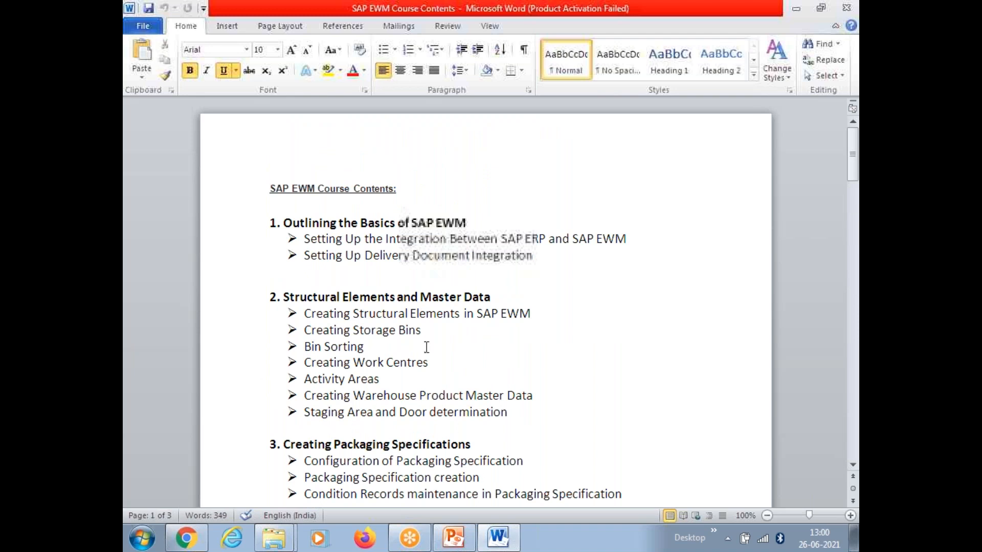
Review the Handling Units section of the Word course outline down to Handling Unit types.
mouse_move(450, 545)
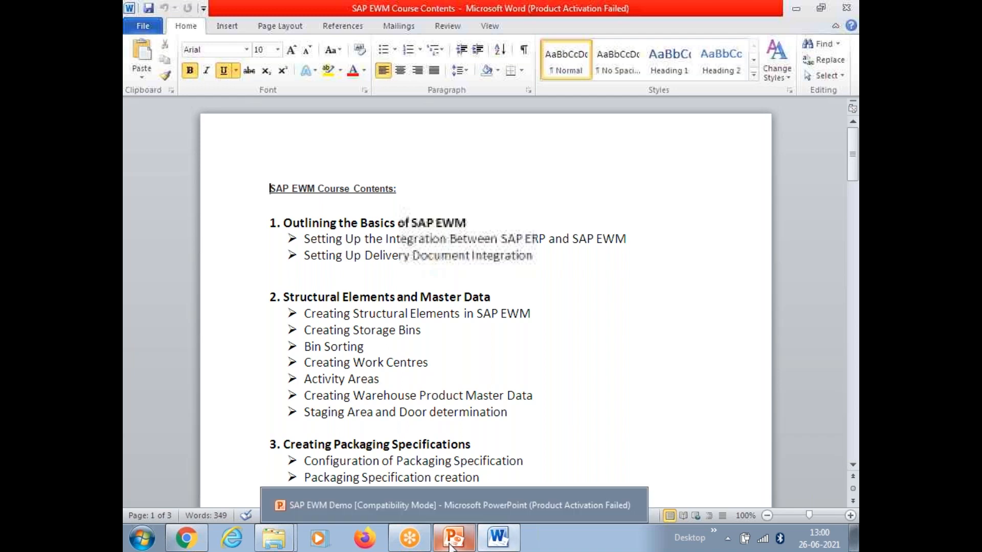
left_click(456, 363)
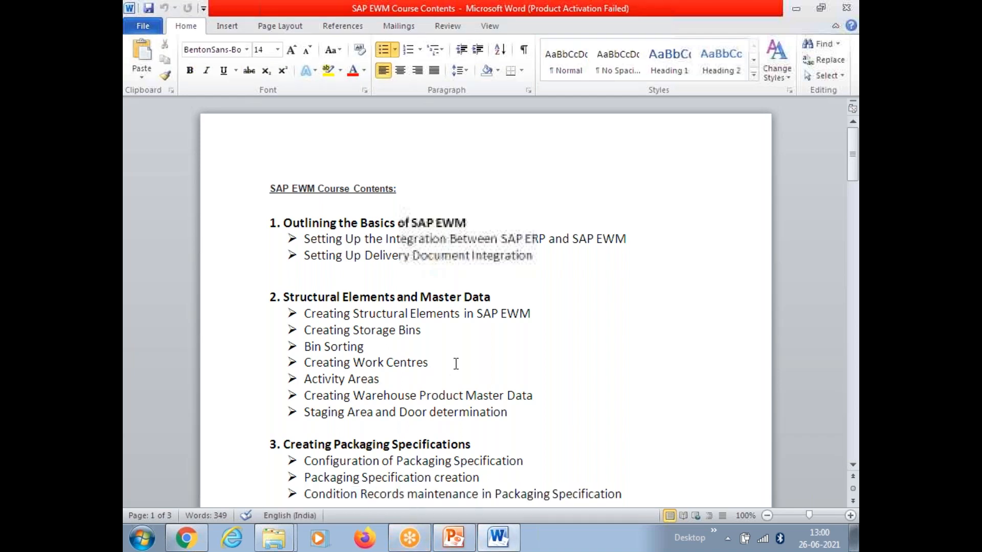
scroll(456, 363, "down", 5)
left_click_drag(466, 417, 273, 372)
left_click(383, 400)
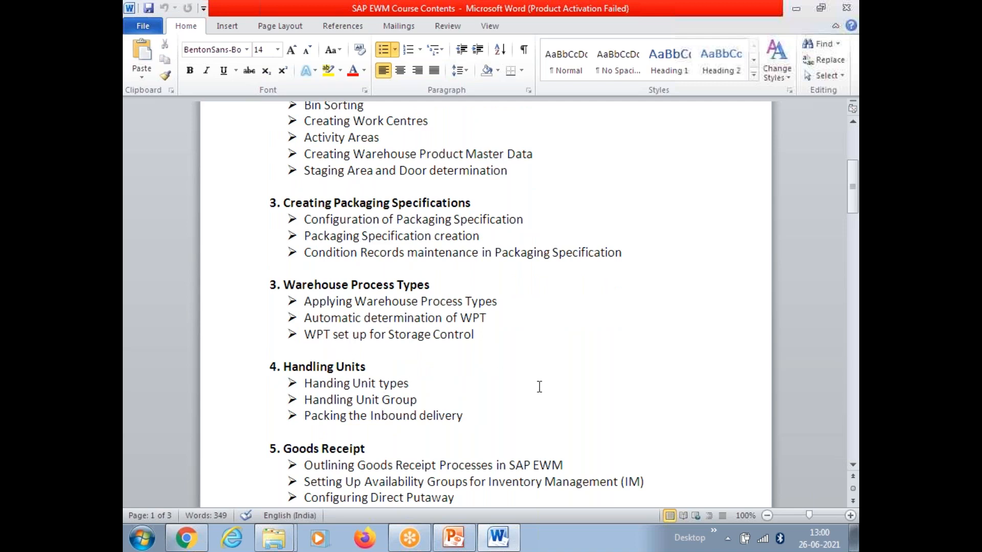
scroll(539, 387, "down", 1)
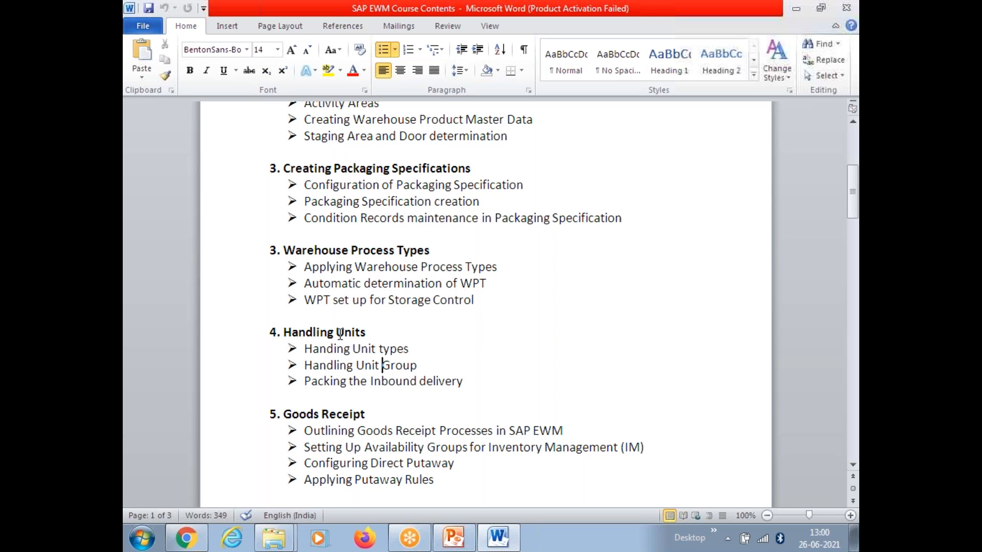
left_click(410, 349)
Search the Start menu for 'run' and launch the Run program.
left_click(143, 543)
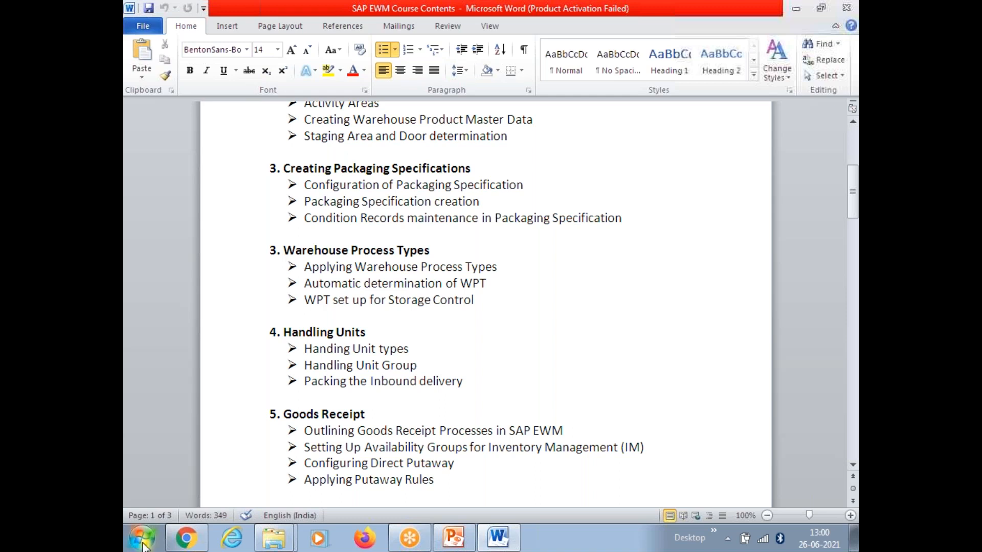
type("run")
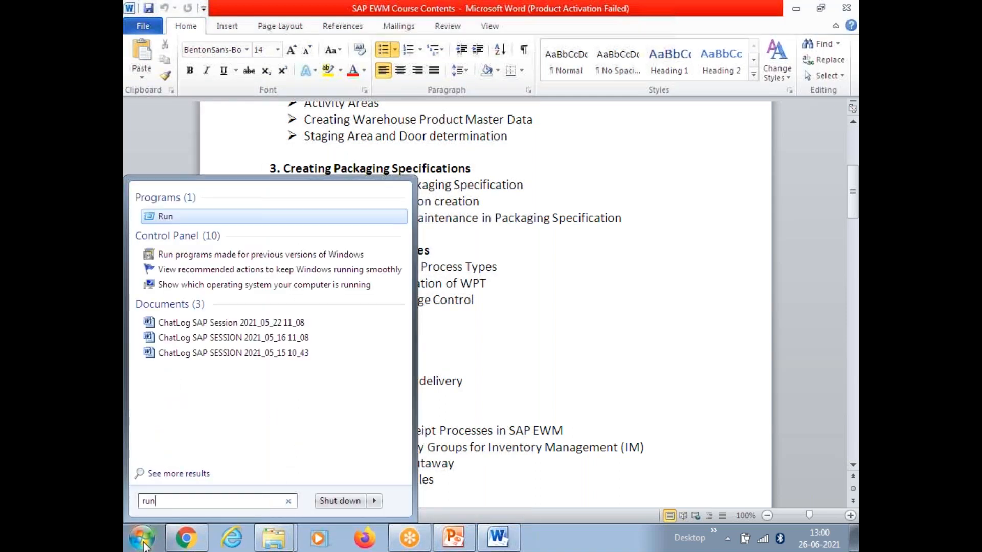
left_click(170, 216)
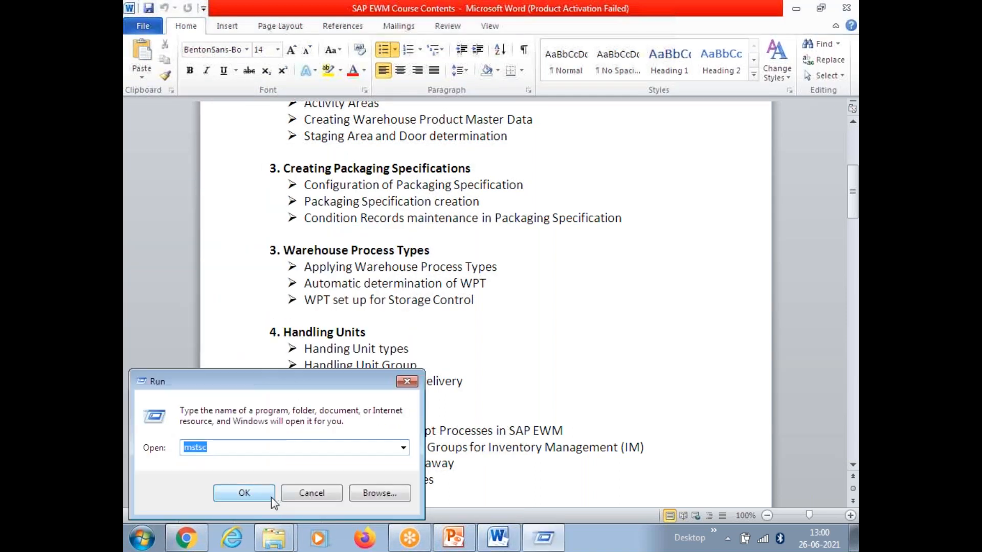
Launch mstsc, connect, and accept the certificate warning to reach the Windows Server 2012 R2 desktop.
left_click(271, 496)
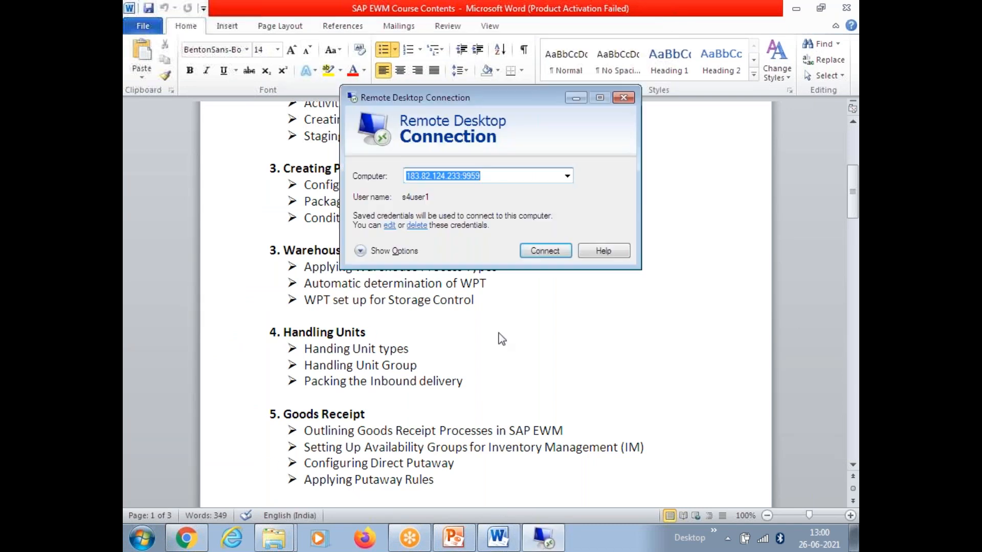
left_click(536, 256)
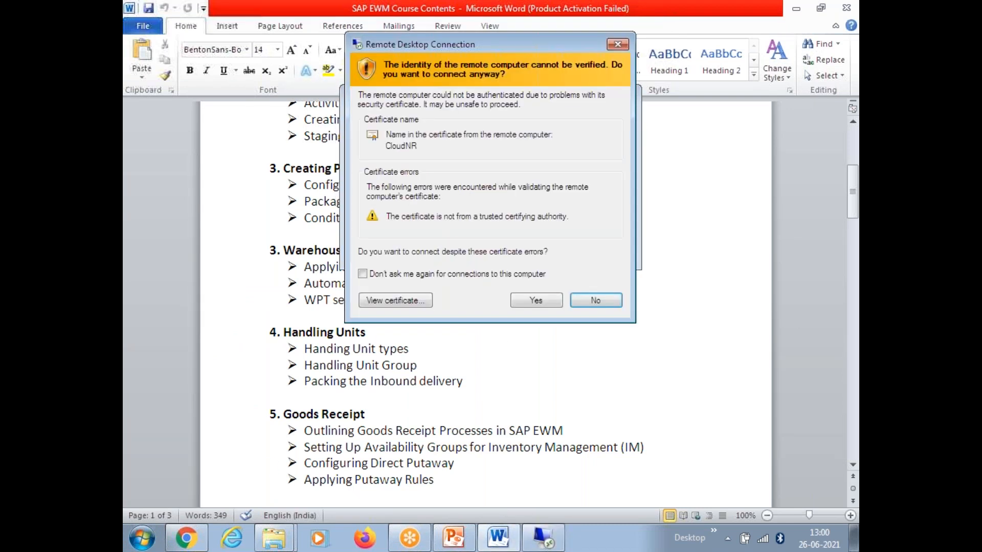
left_click(535, 300)
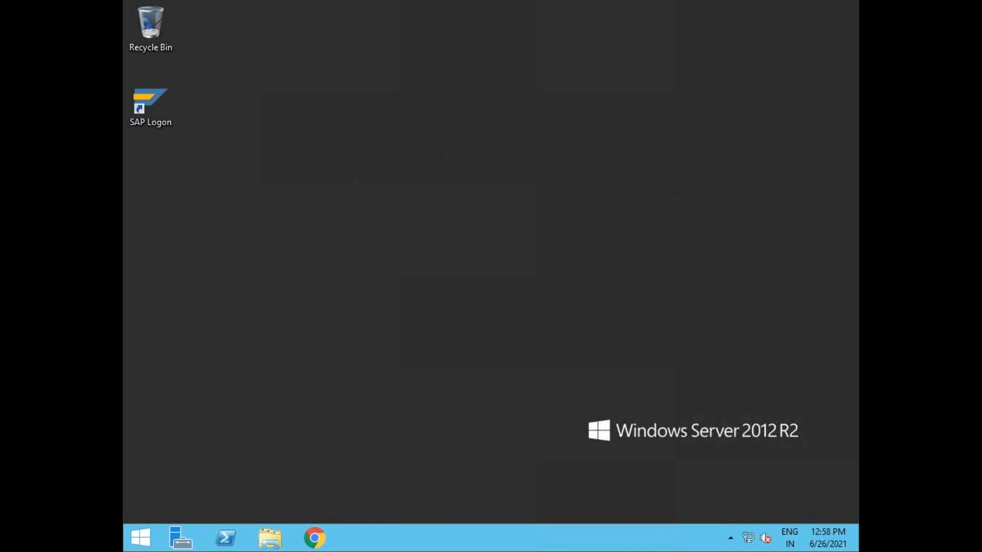
Log on to S4 1909 in client 824 with the saved user name and password.
double_click(148, 126)
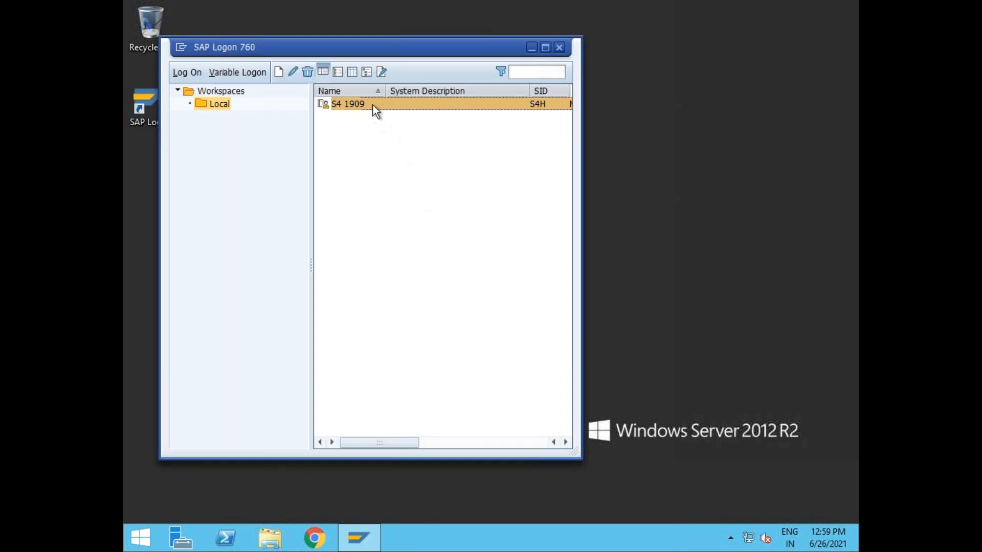
double_click(372, 105)
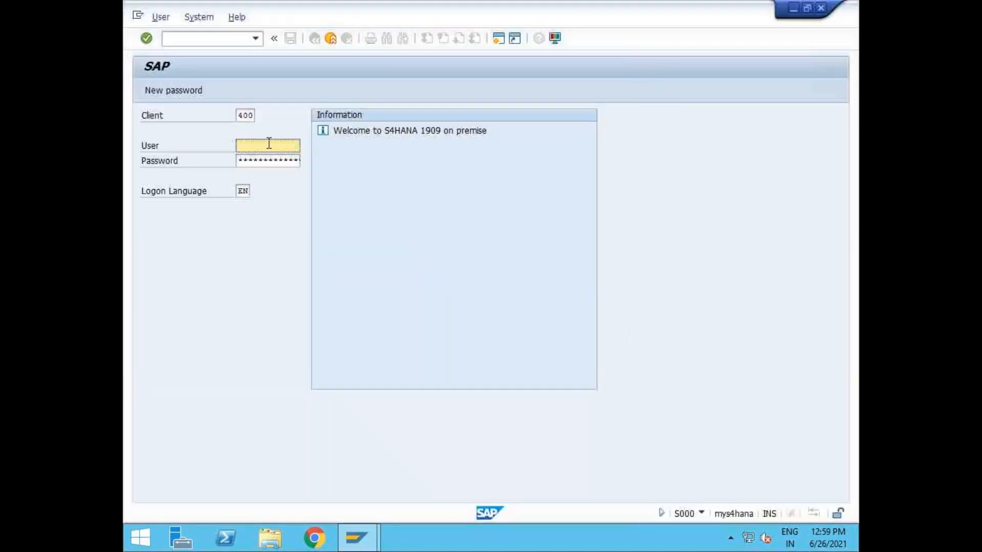
double_click(240, 115)
type("824")
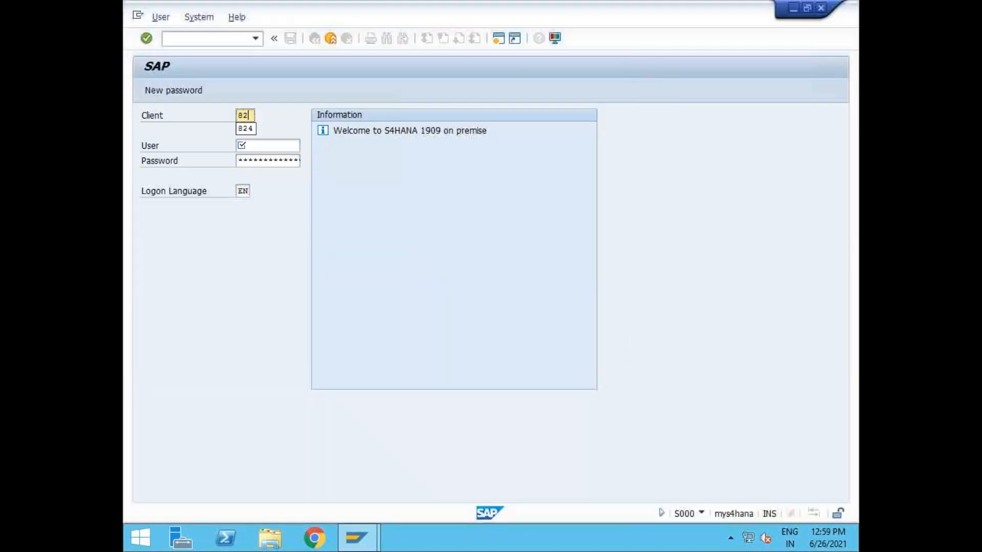
key("Tab")
key("Down")
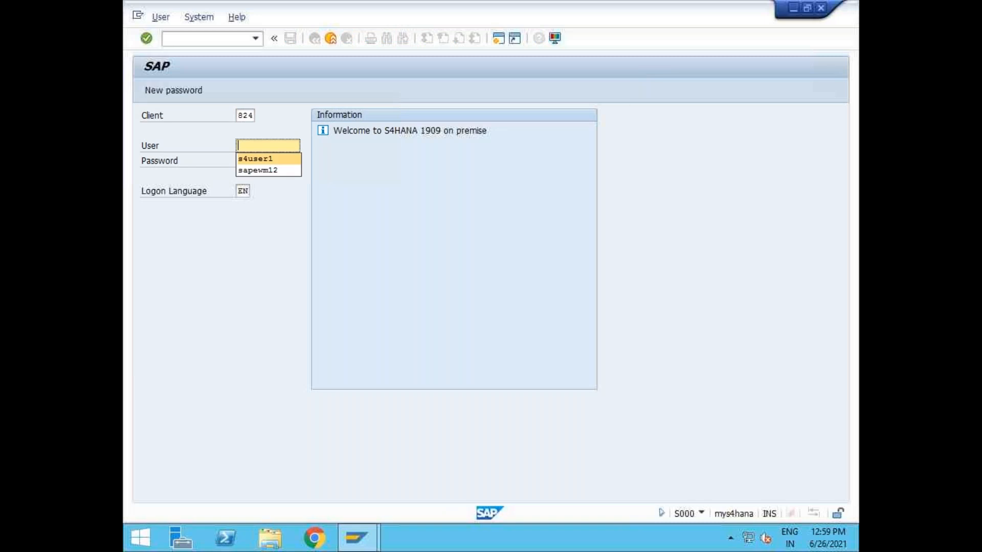
key("Tab")
type("*****")
key("Return")
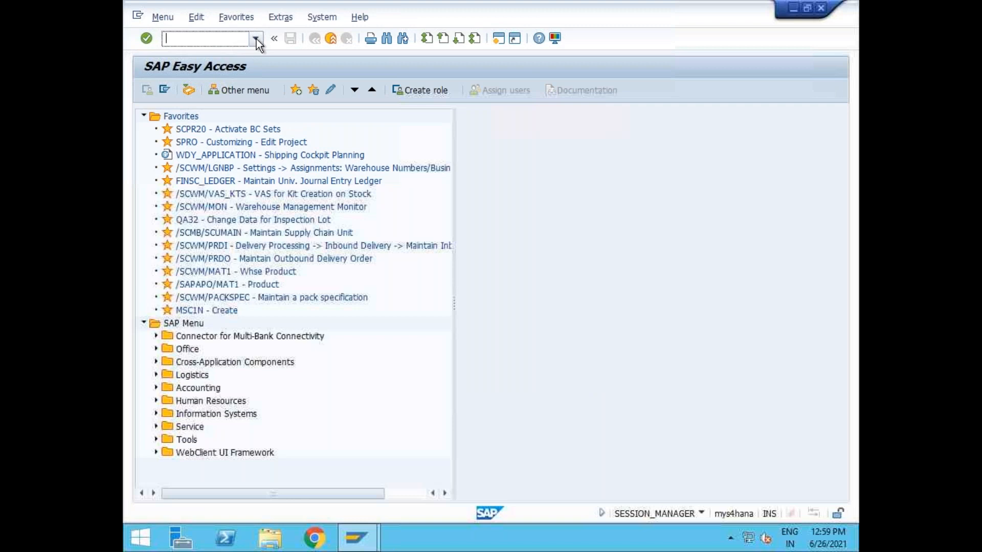
Run /n/scwm/prdi, search DUB1 inbound deliveries, select 180004795, and open a new session.
left_click(256, 39)
left_click(216, 123)
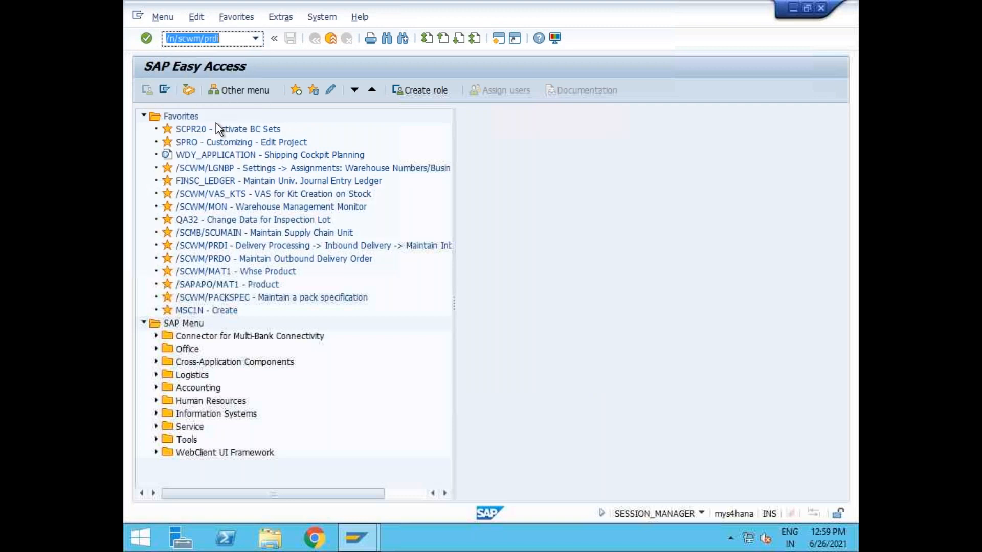
key("Return")
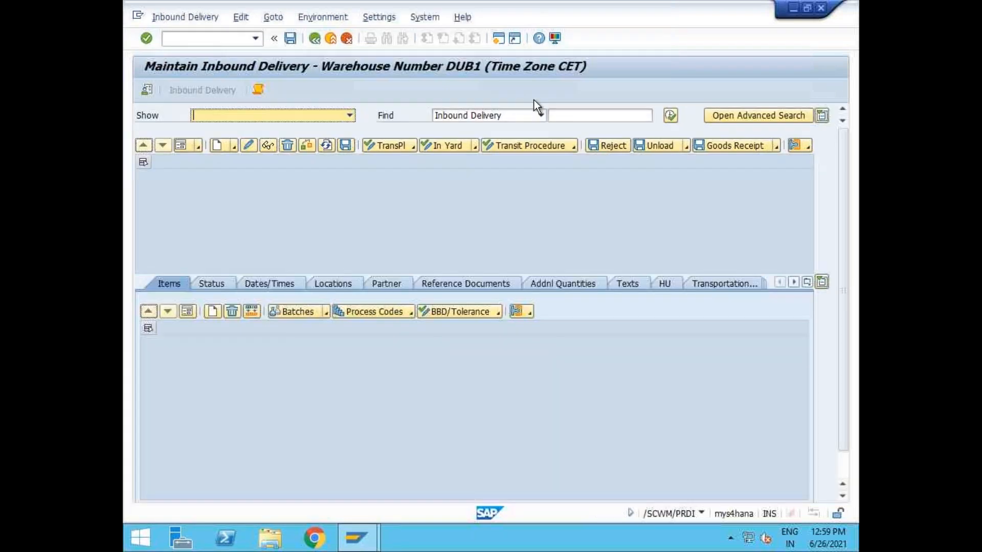
left_click(669, 116)
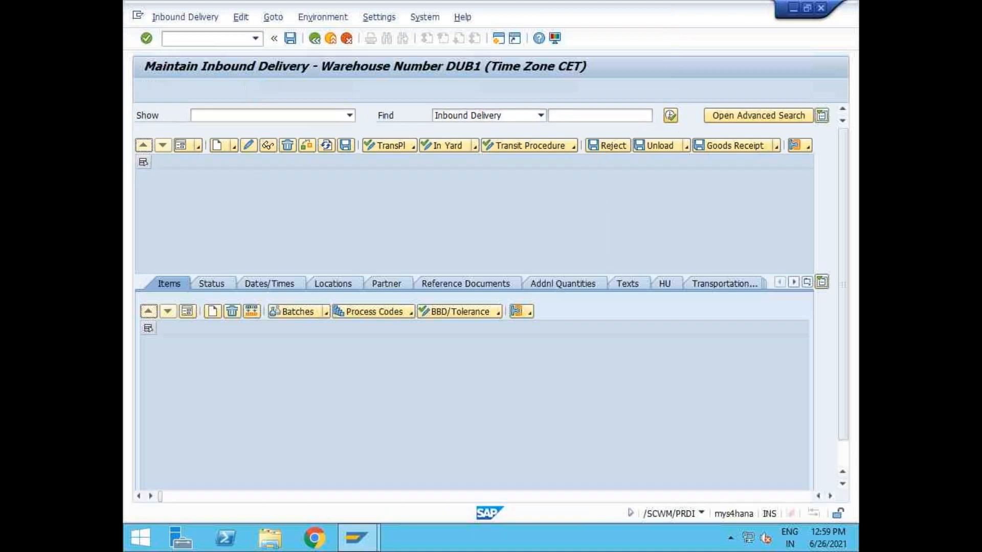
key("Return")
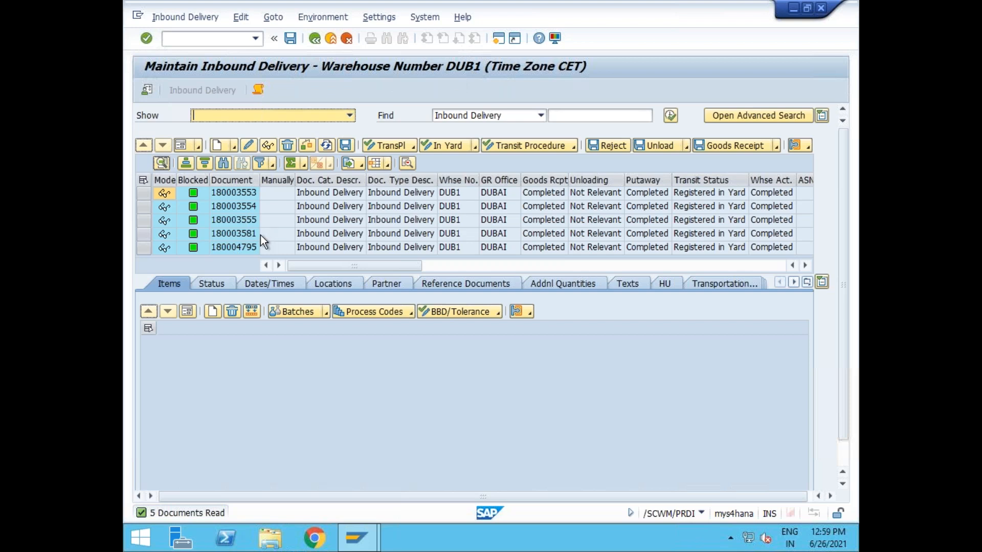
left_click(233, 248)
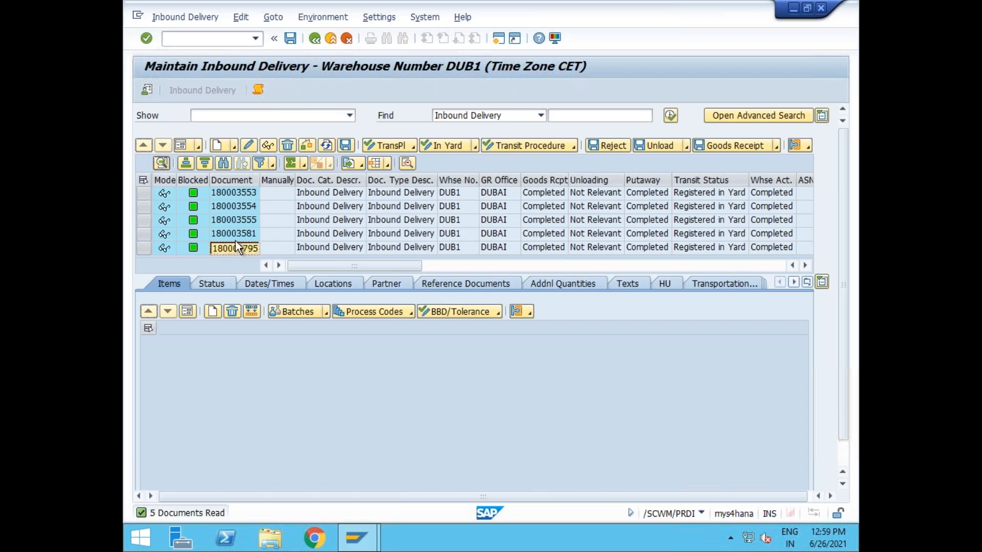
left_click(493, 39)
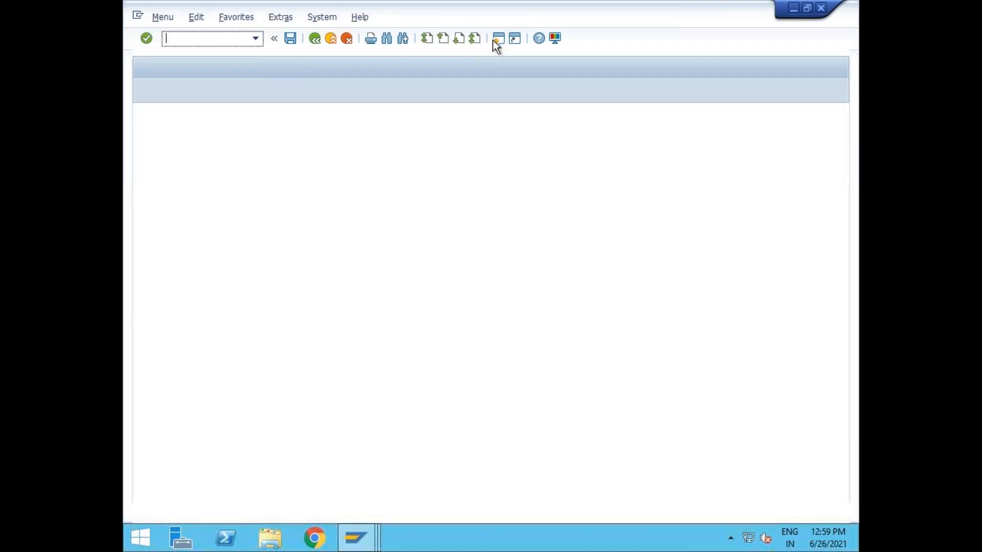
type("vl33n")
key("Return")
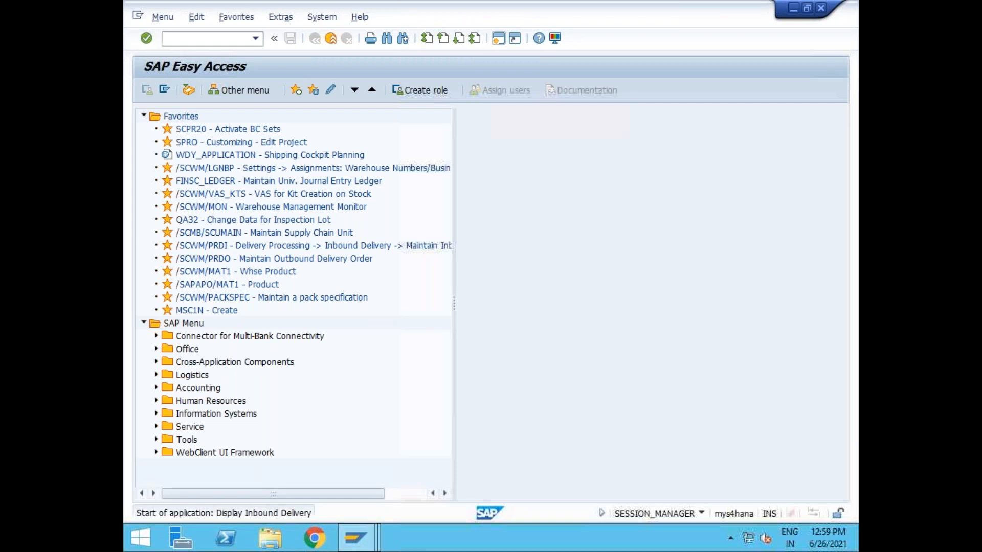
type("180004795")
key("Return")
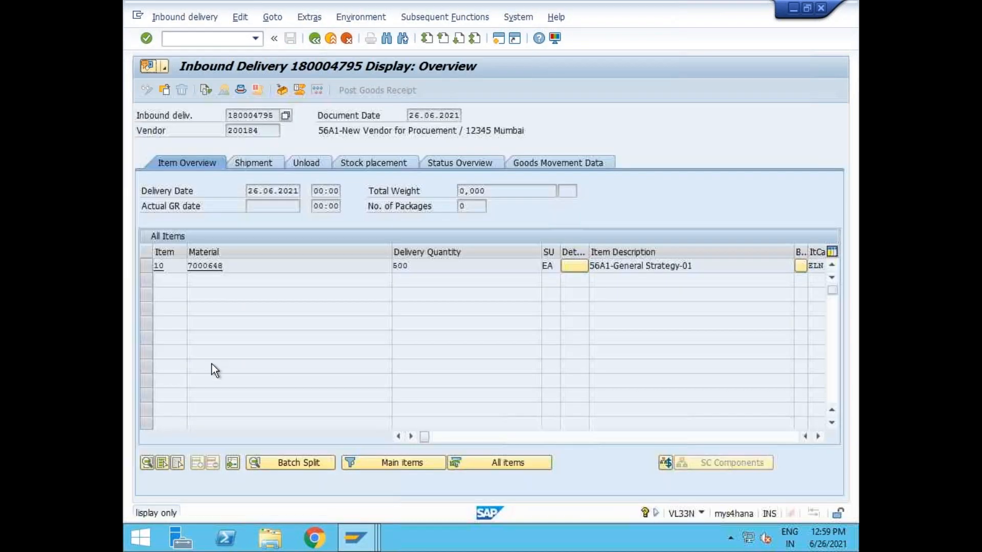
left_click_drag(425, 434, 534, 435)
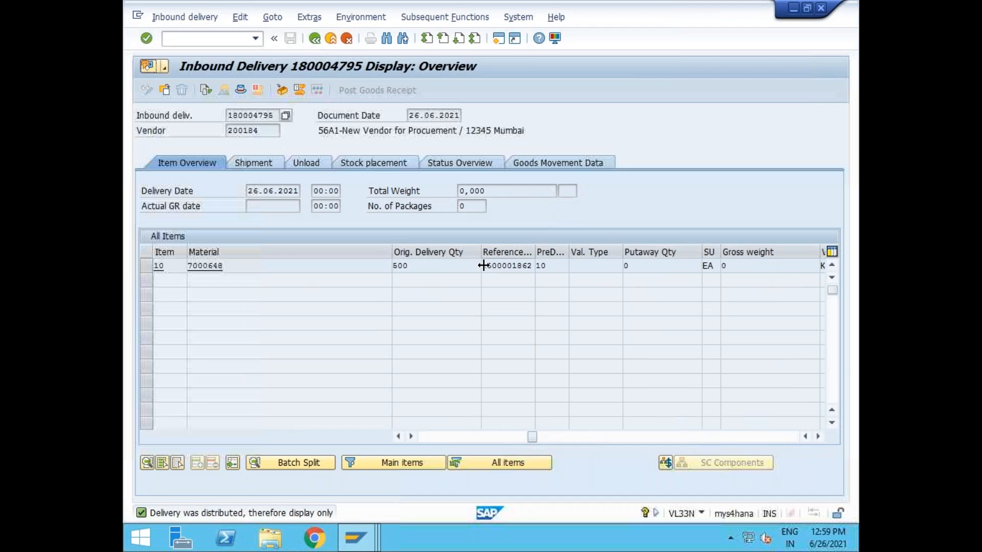
left_click_drag(483, 265, 540, 272)
key("ctrl+c")
left_click(499, 39)
type("me23n")
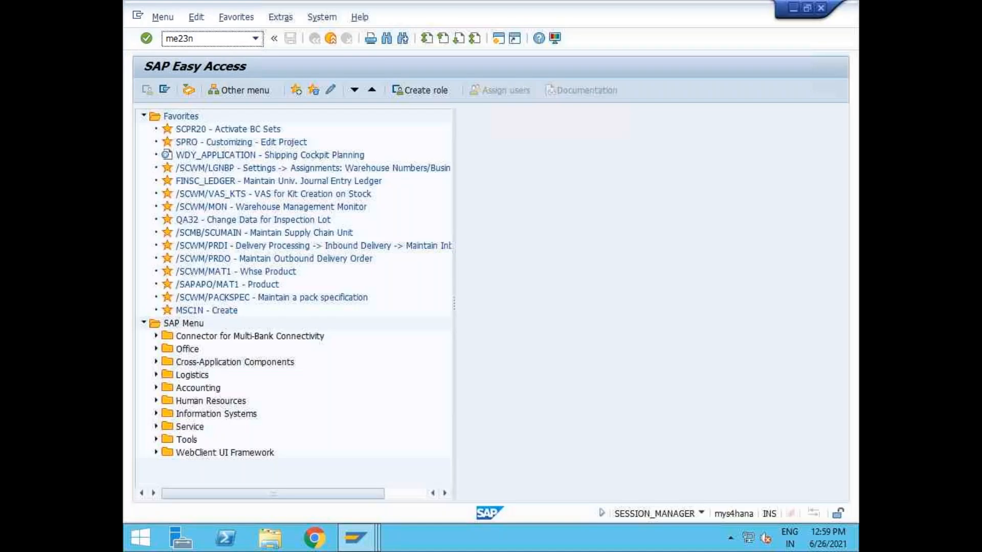
key("Return")
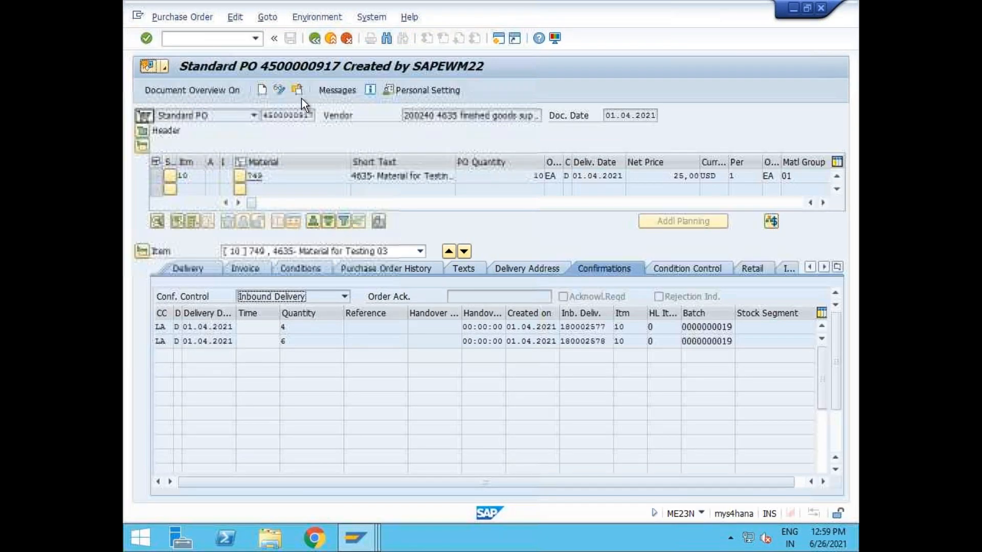
left_click(299, 92)
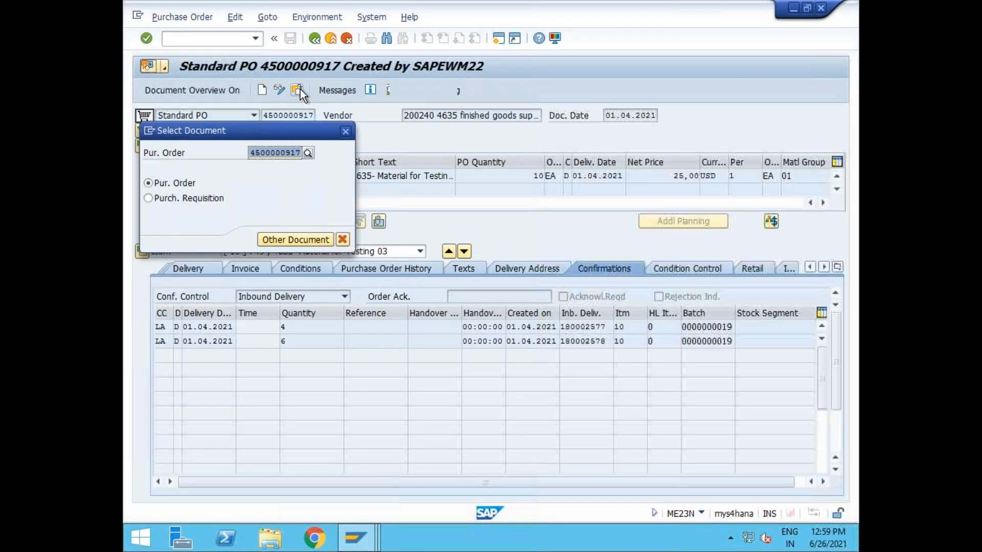
key("ctrl+v")
key("Return")
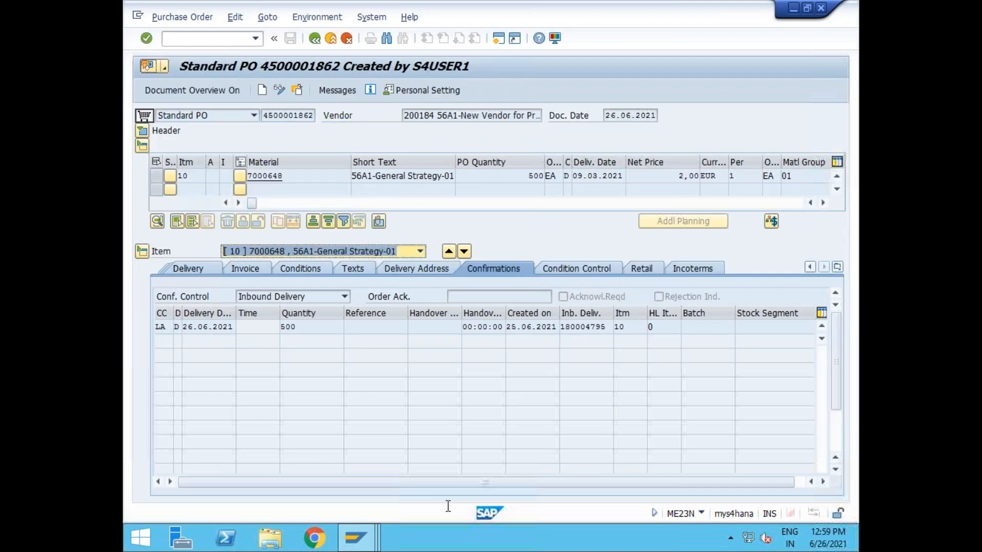
Close the Inbound Delivery 180004795 and Maintain Inbound Delivery windows.
mouse_move(355, 537)
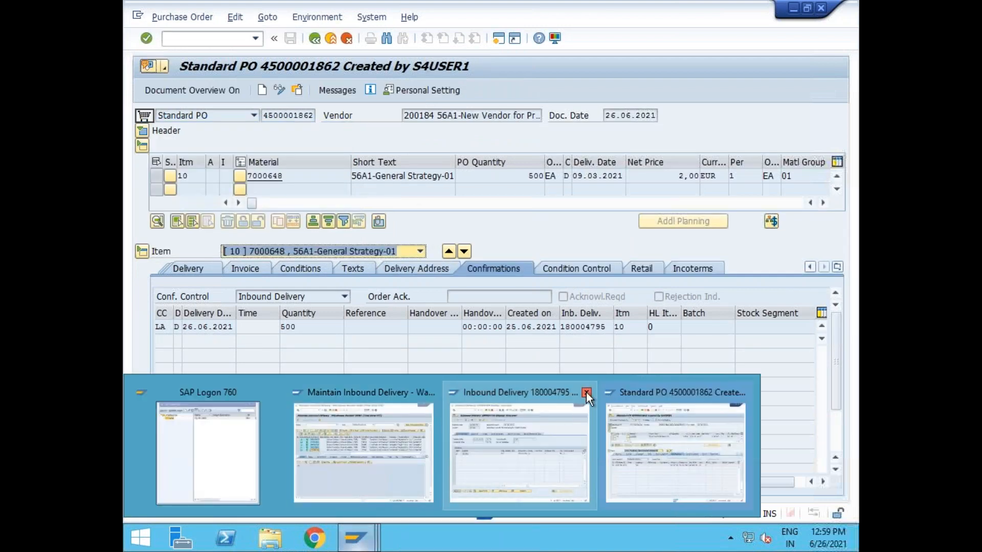
left_click(586, 392)
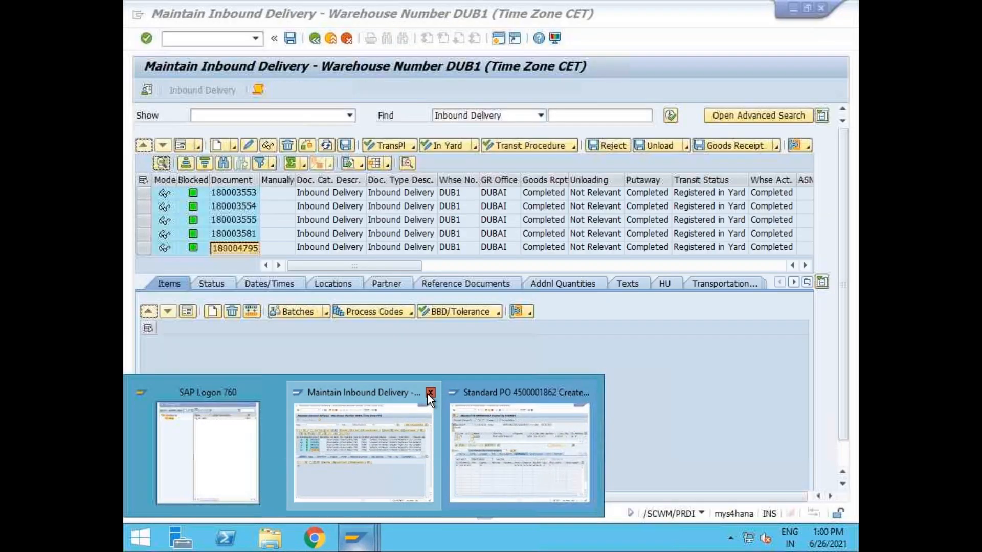
left_click(430, 392)
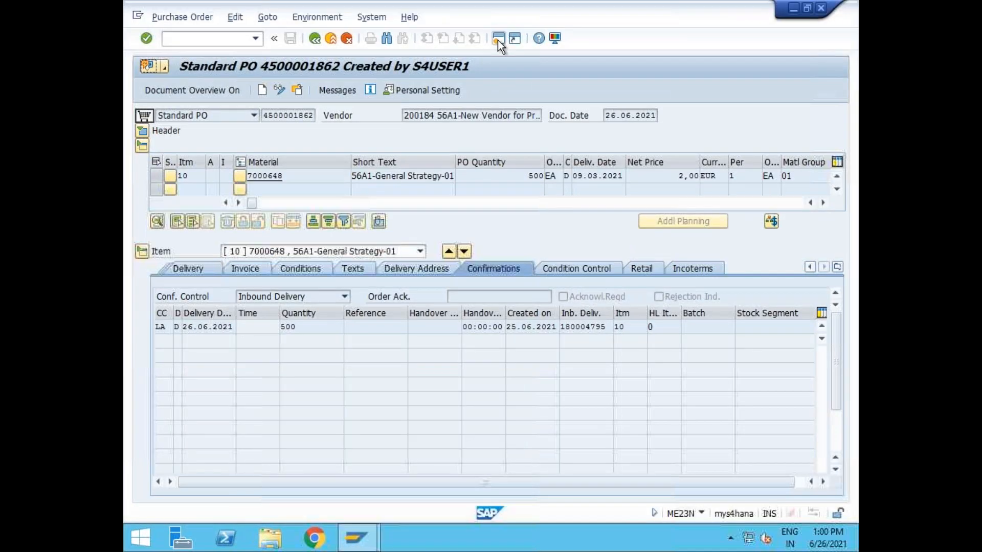
Start a new purchase order in ME21N, copying the item from the earlier PO as reference.
left_click(498, 40)
type("me21")
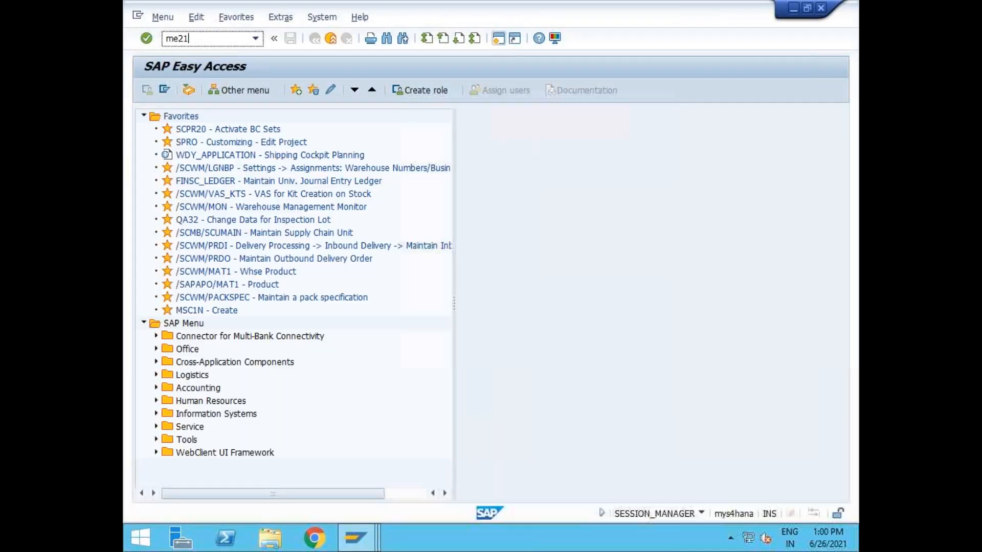
type("n")
key("Return")
left_click_drag(253, 433, 588, 418)
left_click(411, 175)
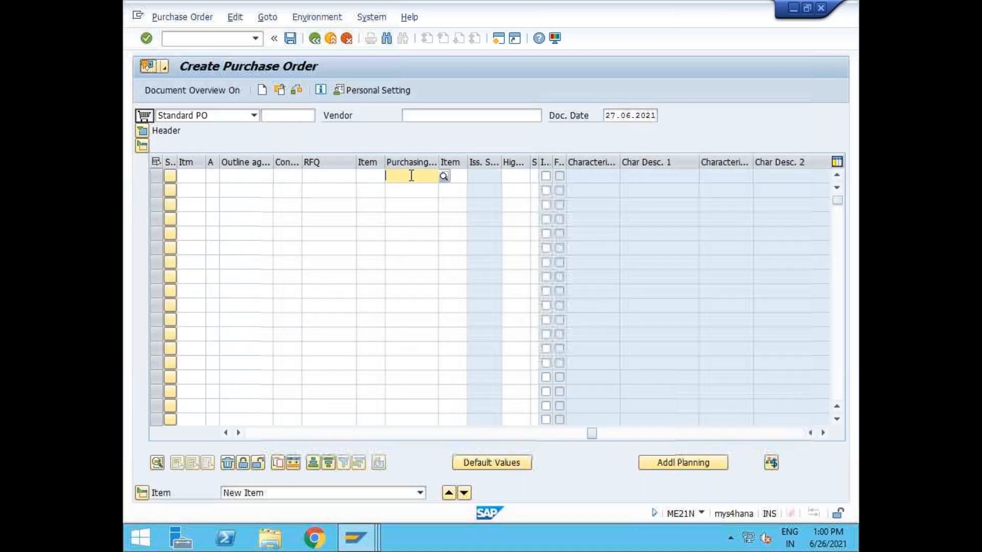
key("ctrl+v")
key("Return")
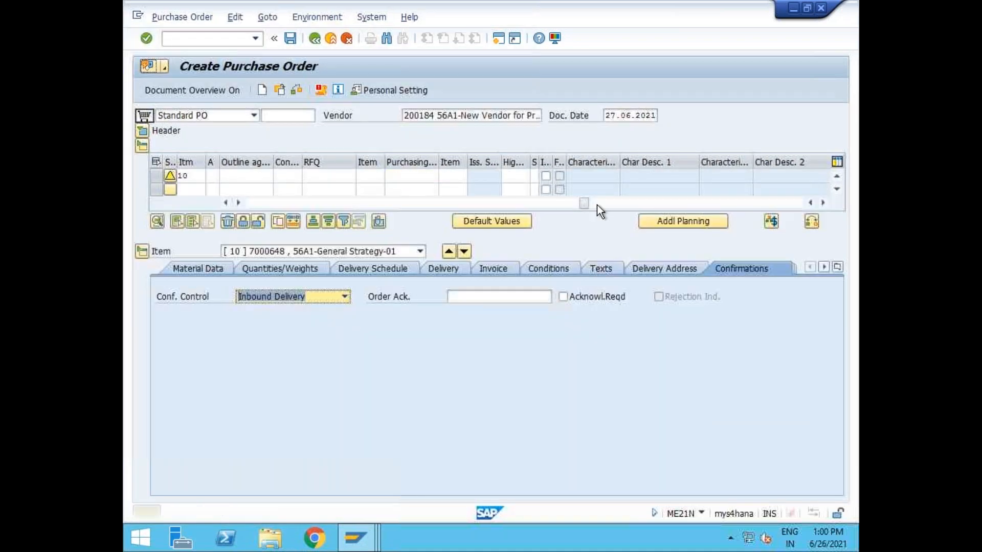
left_click_drag(583, 203, 253, 225)
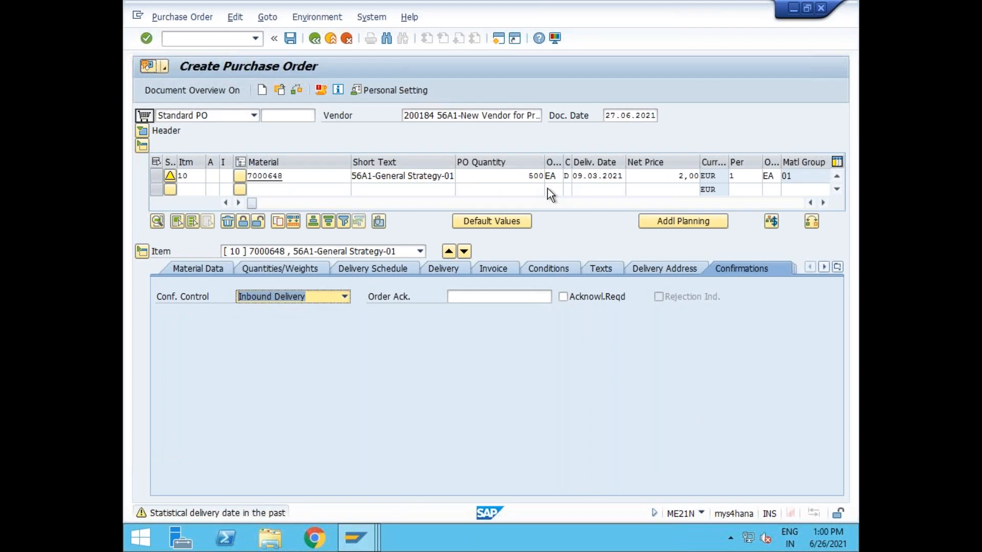
double_click(536, 176)
type("600")
key("BackSpace")
key("BackSpace")
key("BackSpace")
type("100")
key("Return")
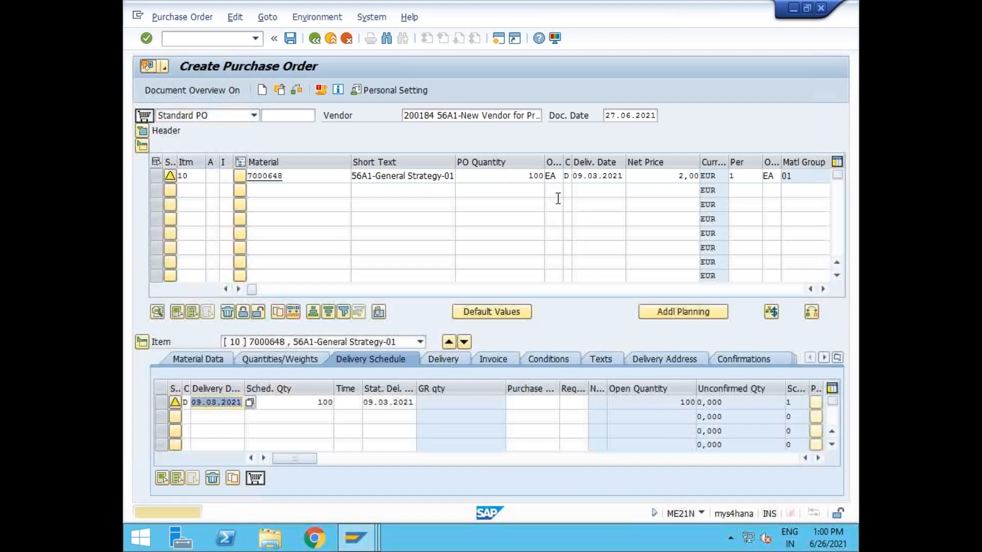
left_click(289, 38)
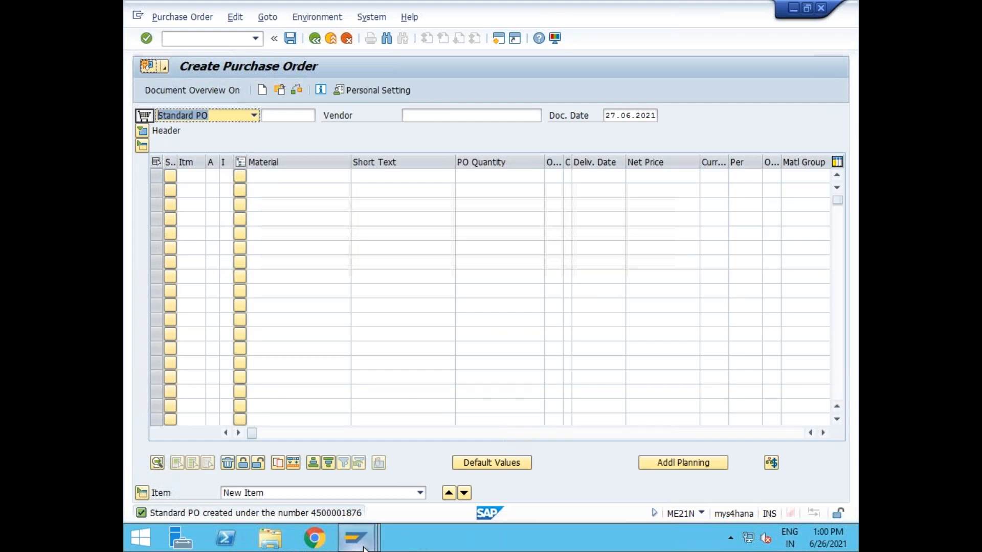
mouse_move(364, 548)
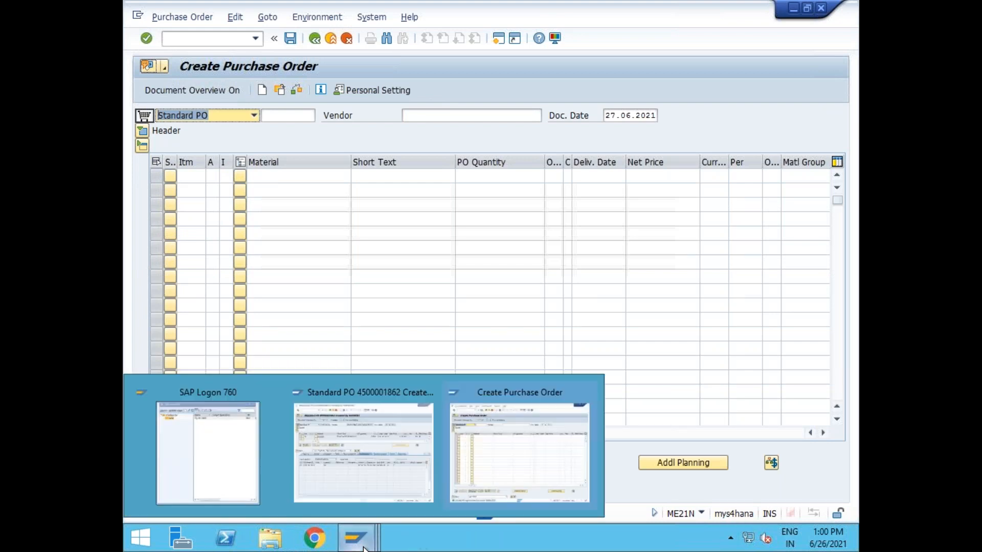
left_click(515, 434)
left_click(195, 36)
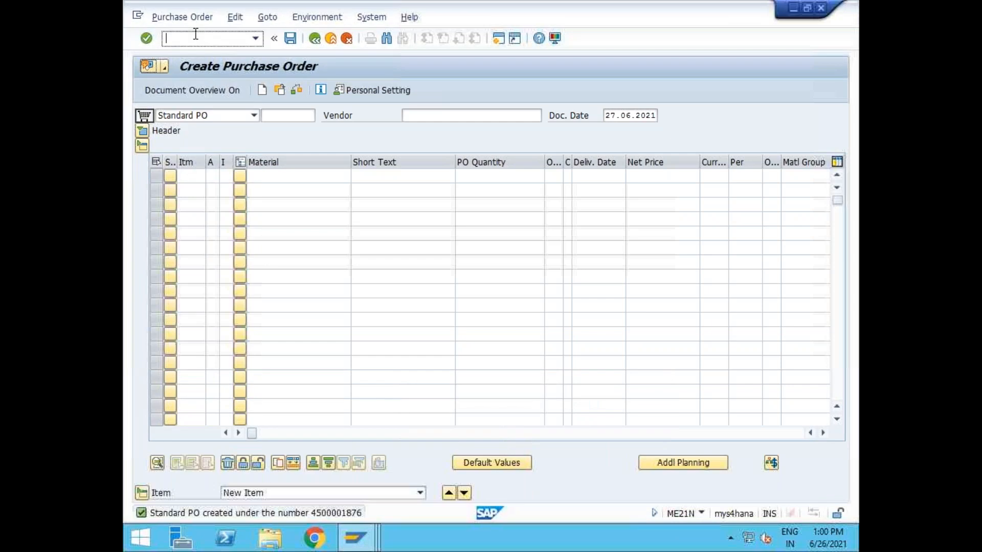
type("/nvl31n")
key("Return")
key("Return")
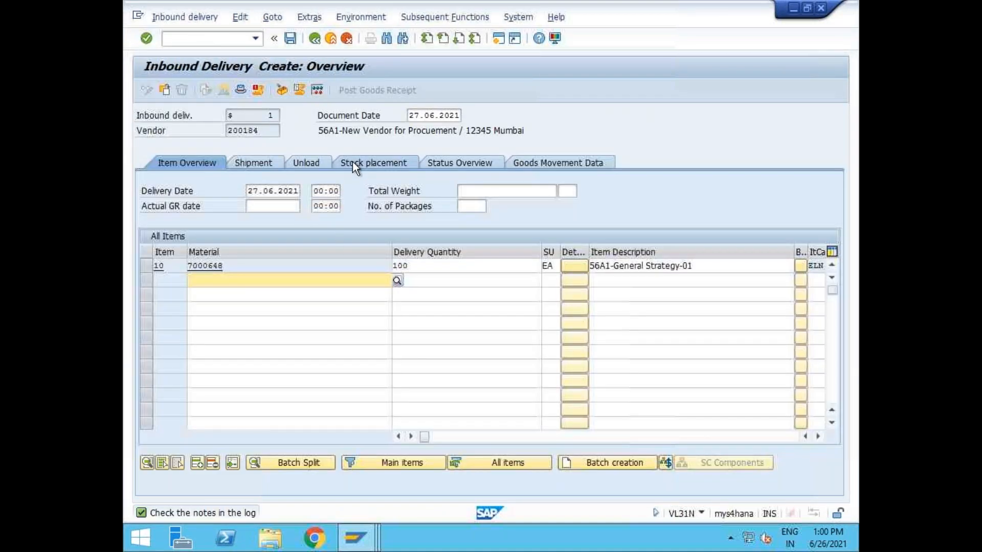
left_click(354, 161)
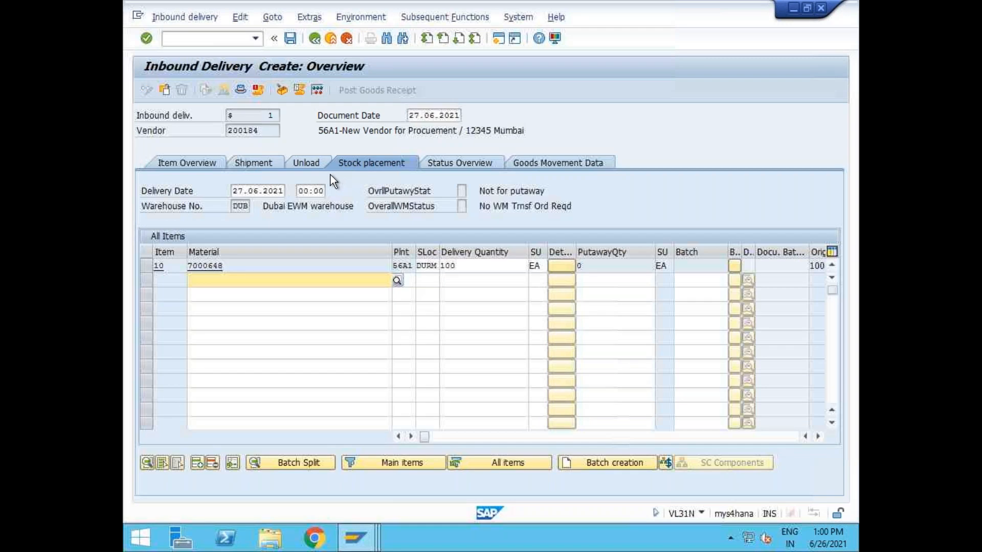
left_click(290, 38)
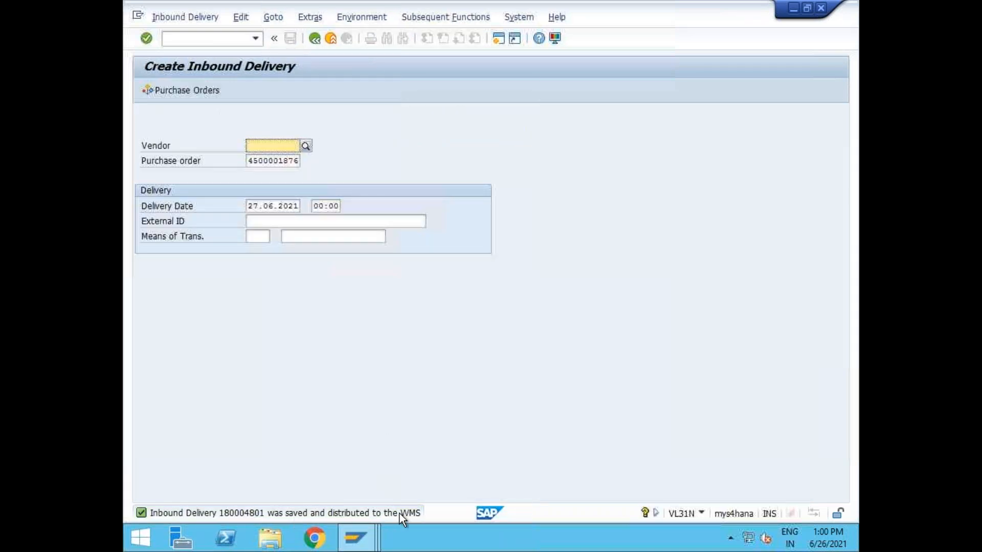
Open the inbound delivery display in VL33N and close the old purchase order window.
left_click(198, 39)
type("/nvl33n")
key("Return")
left_click(317, 146)
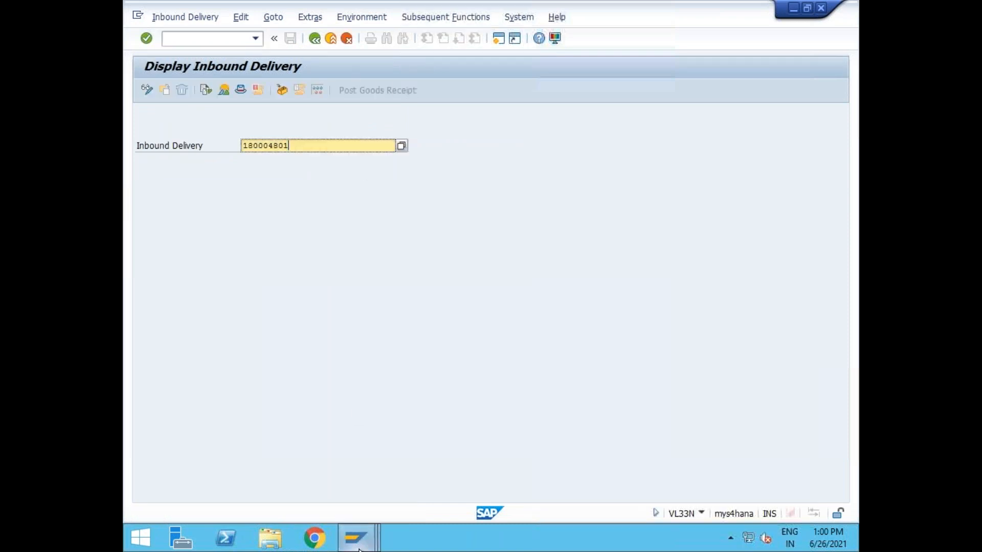
mouse_move(359, 548)
left_click(430, 391)
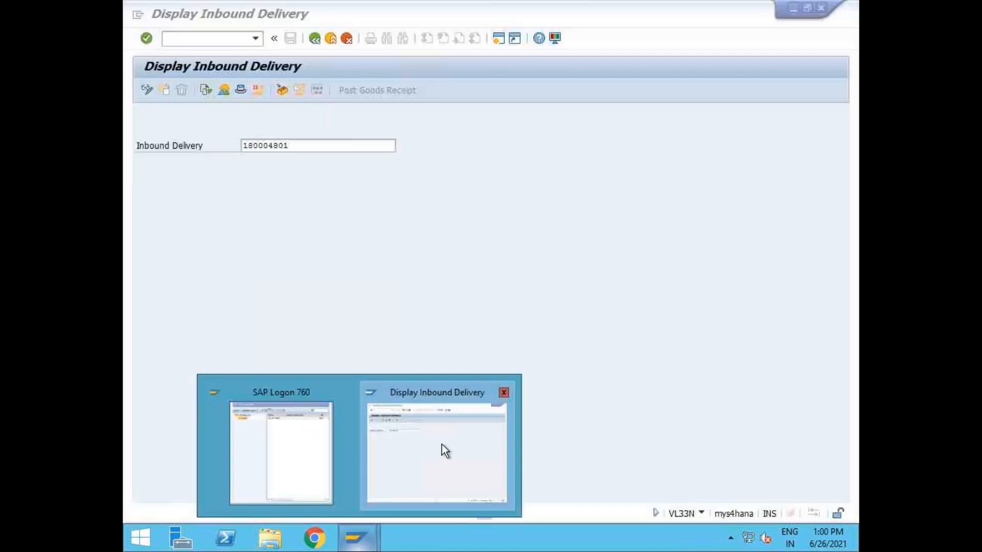
left_click(441, 444)
In a new session, open /n/scwm/prdi to maintain inbound deliveries for DUB1.
left_click(497, 38)
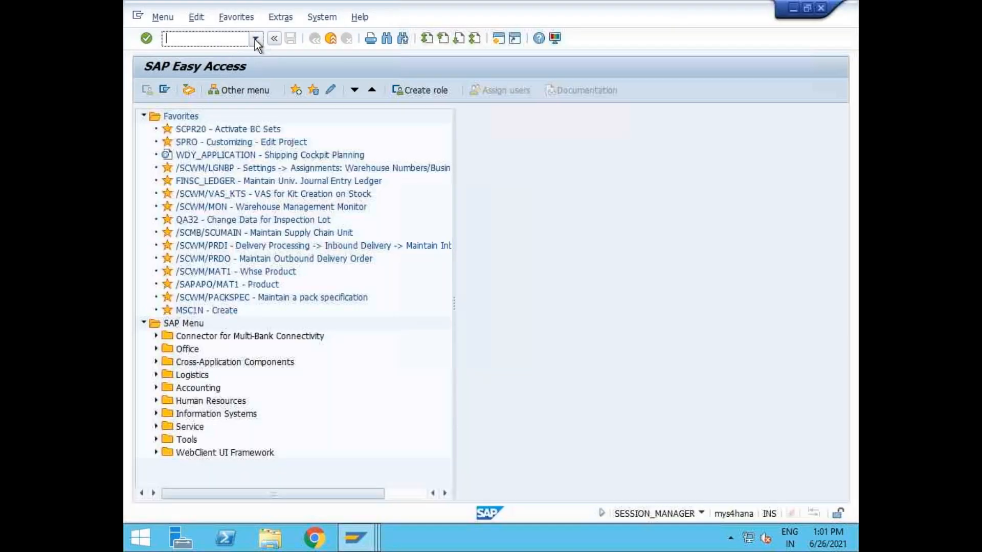
left_click(255, 39)
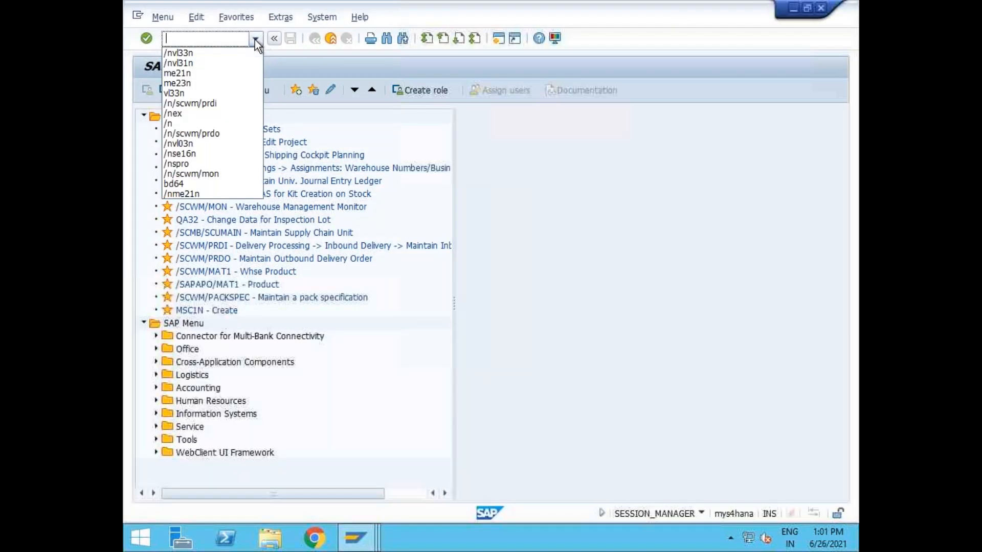
left_click(214, 104)
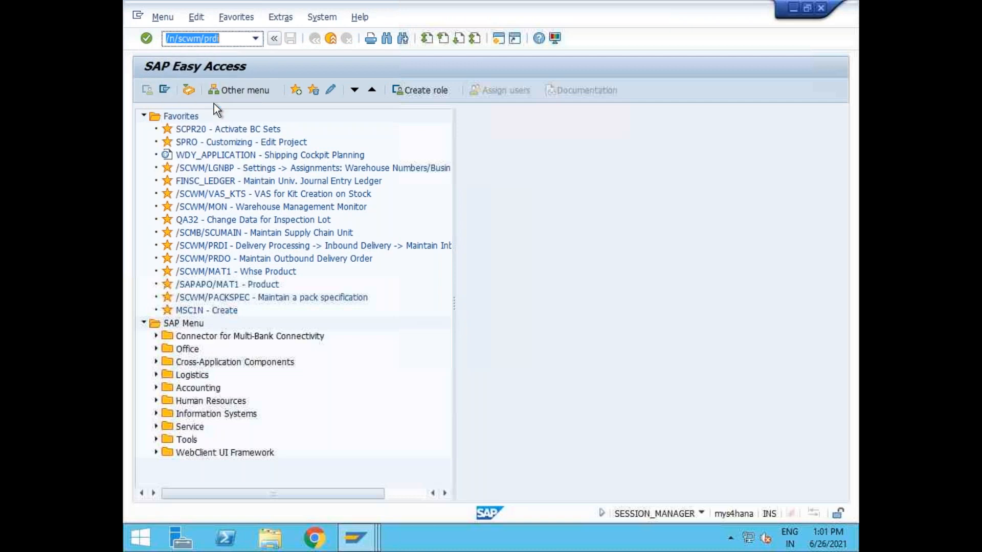
key("Return")
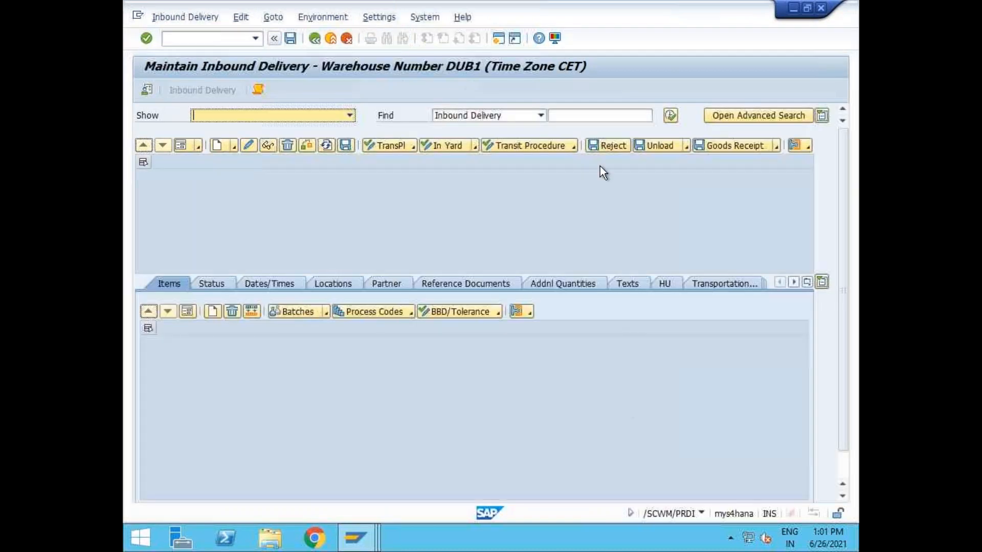
Search for inbound delivery 180004801 in warehouse DUB1.
left_click(586, 115)
type("180004801")
left_click(669, 116)
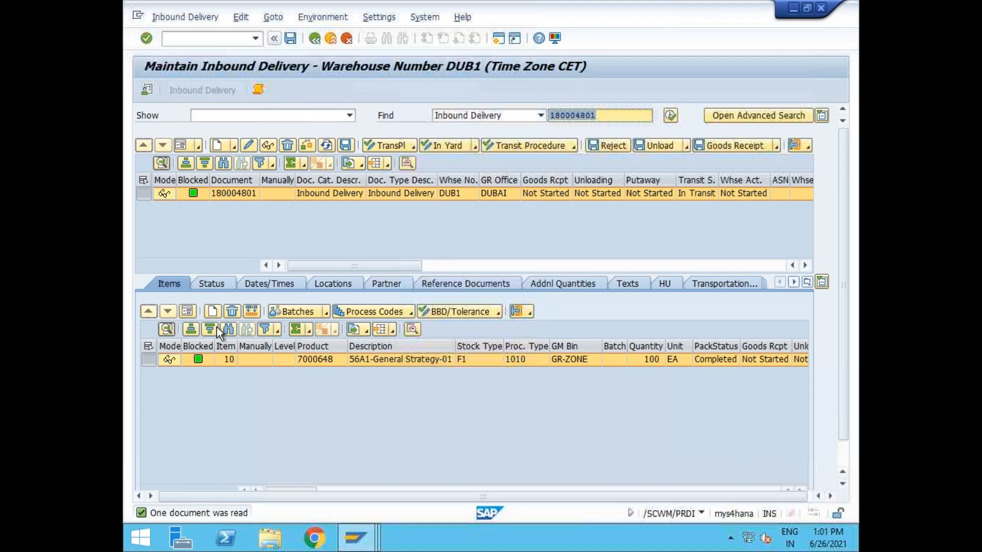
Review item 10's detail form, checking warehouse process type 1010 and stock type F1.
left_click(194, 311)
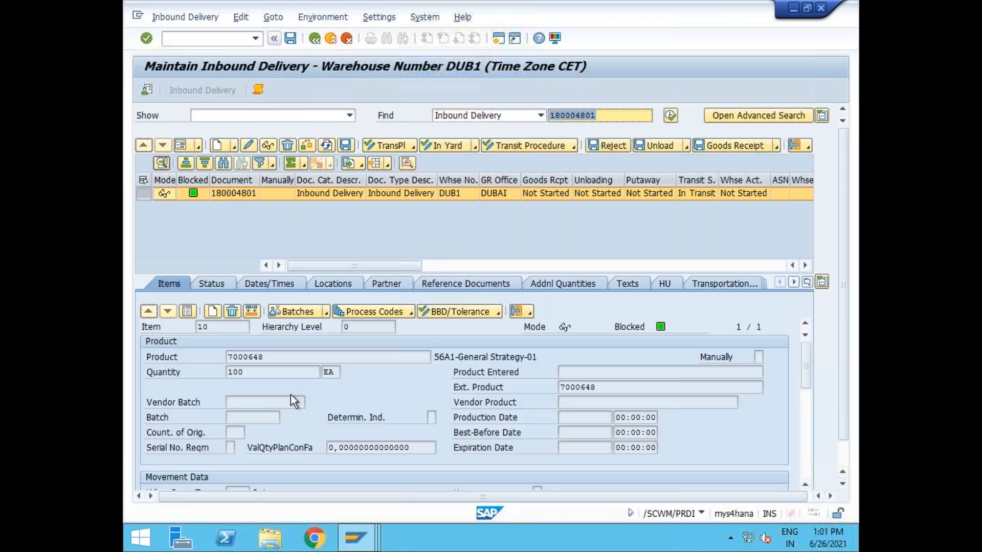
left_click_drag(806, 353, 807, 376)
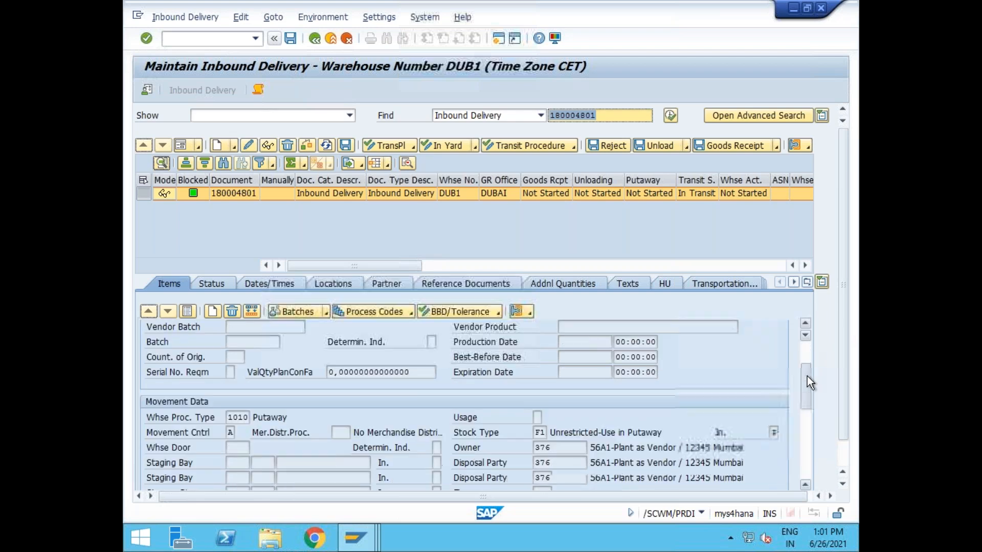
left_click(235, 419)
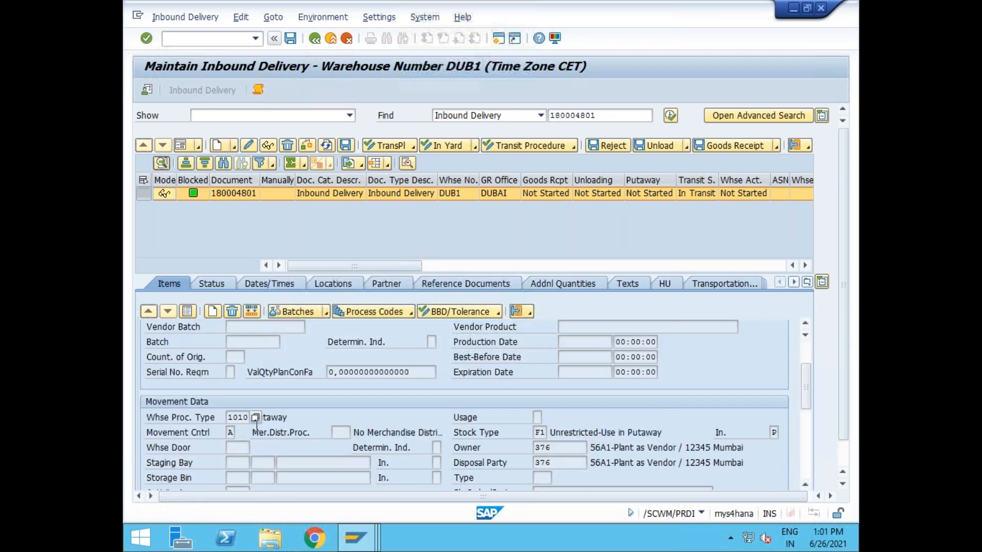
left_click(537, 436)
mouse_move(805, 390)
left_mouse_down()
mouse_move(808, 449)
mouse_move(805, 374)
left_mouse_up()
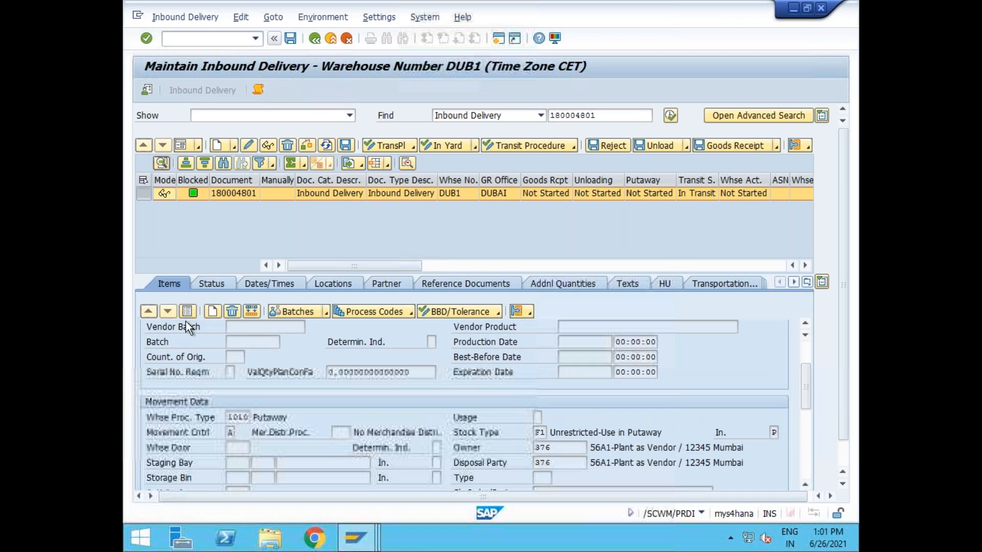
left_click(251, 192)
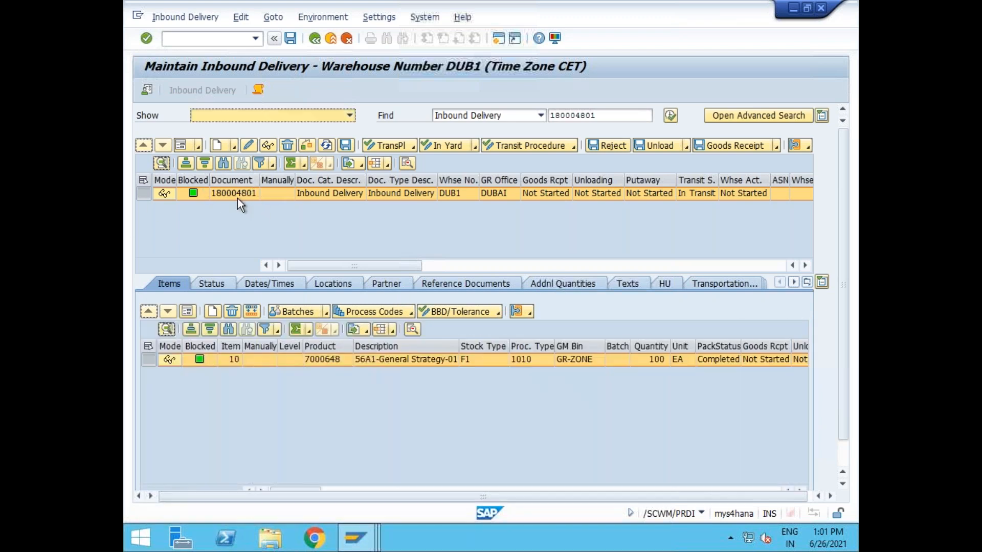
left_click(167, 18)
mouse_move(205, 51)
left_click(662, 287)
left_click(661, 285)
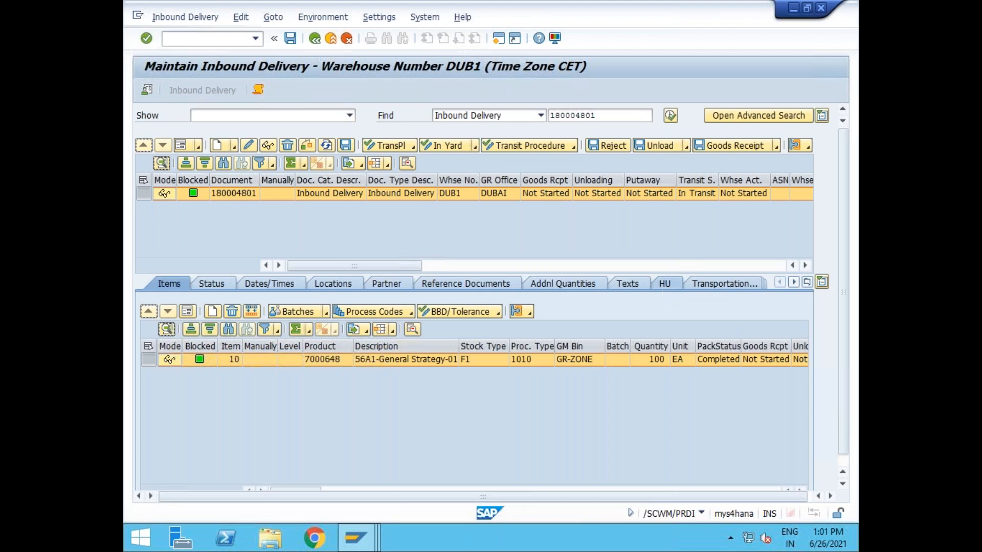
left_click(189, 359)
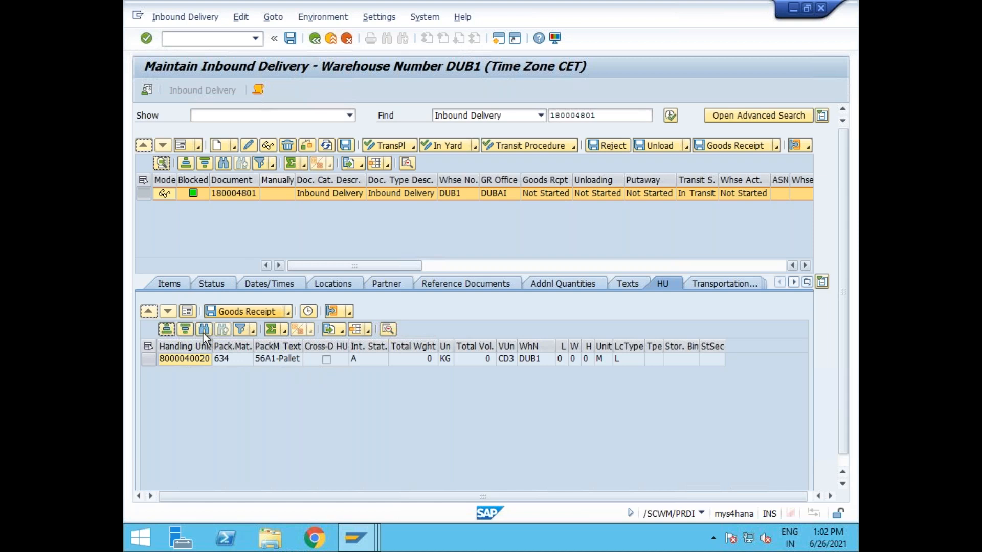
left_click(171, 281)
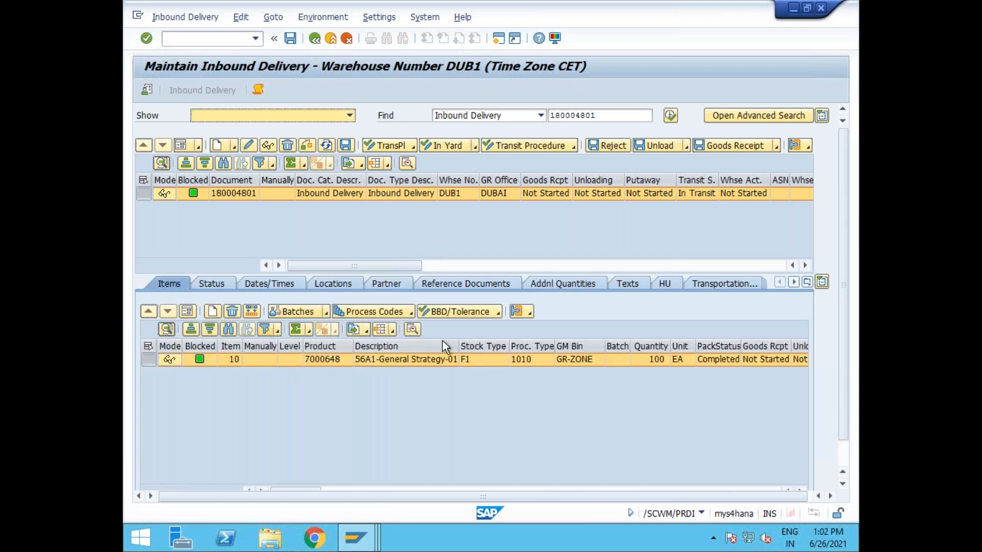
left_click(471, 363)
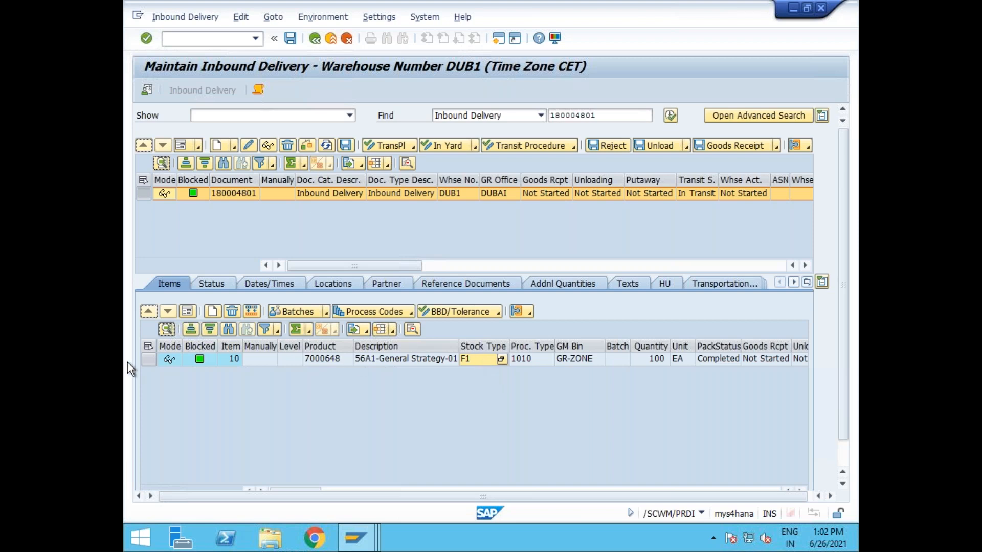
Create and save a putaway warehouse task to bin DU-02-01 for delivery 180004801.
left_click(166, 20)
mouse_move(246, 51)
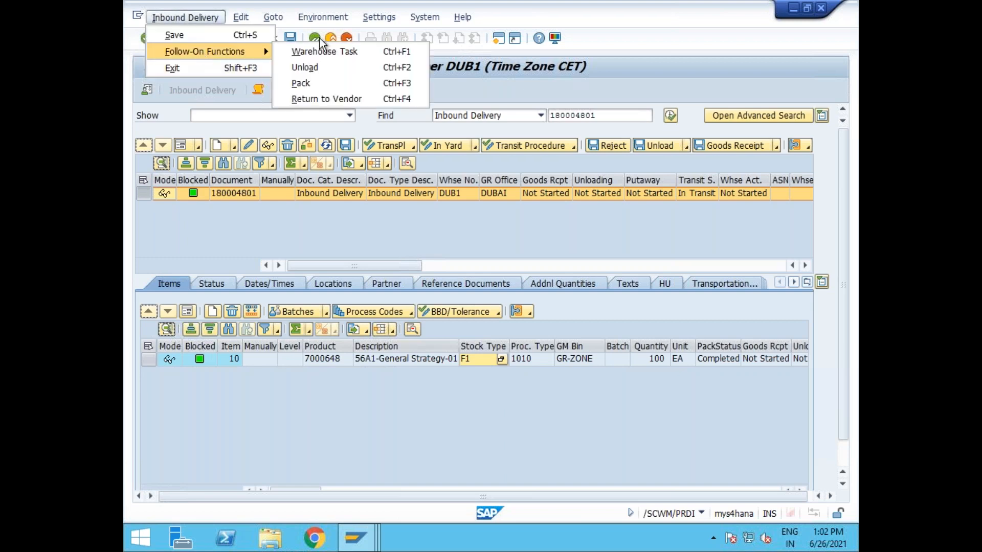
left_click(318, 51)
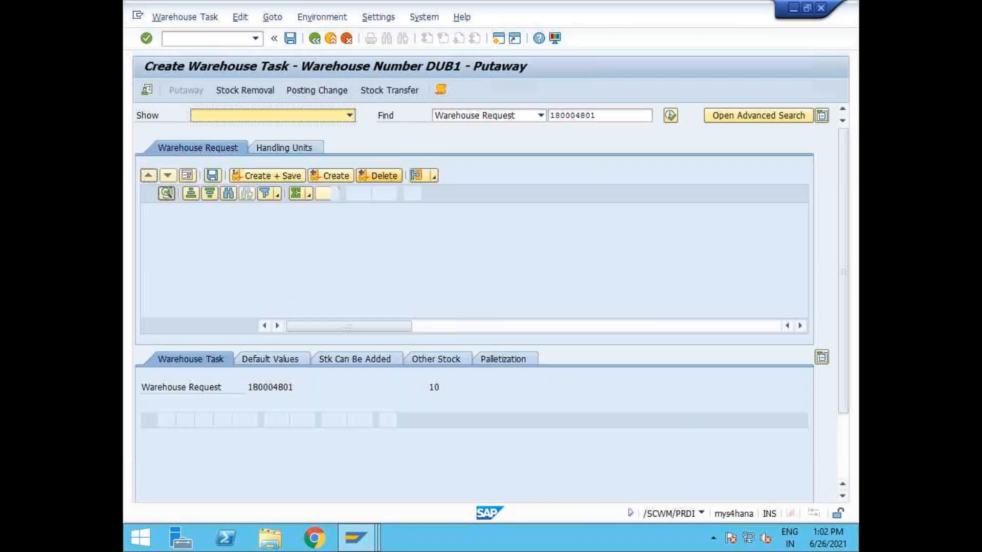
left_click(335, 179)
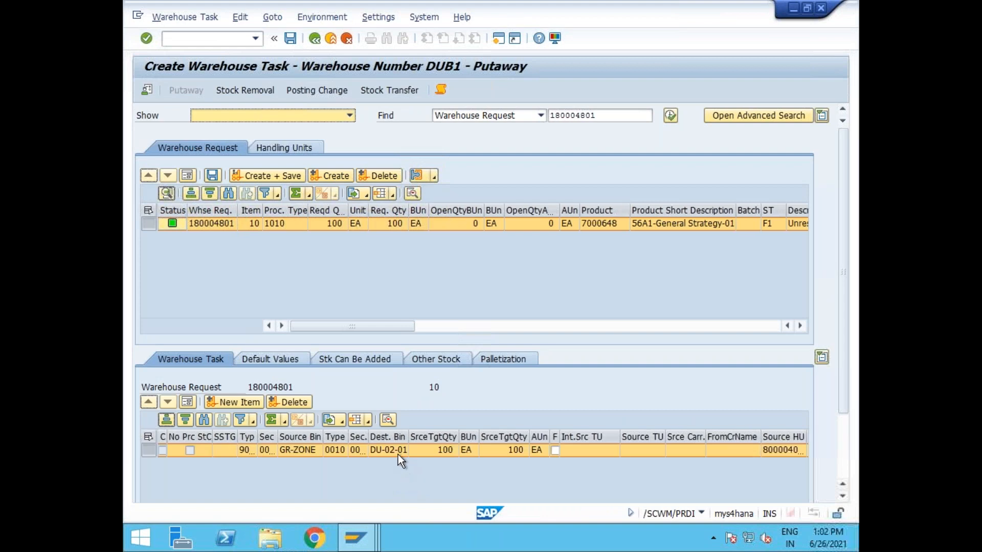
left_click(397, 454)
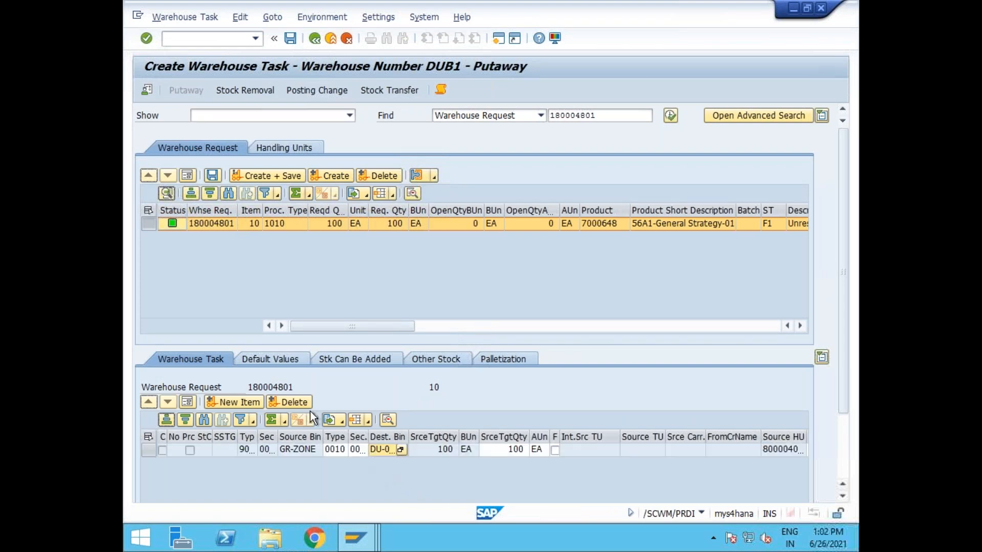
left_click(258, 176)
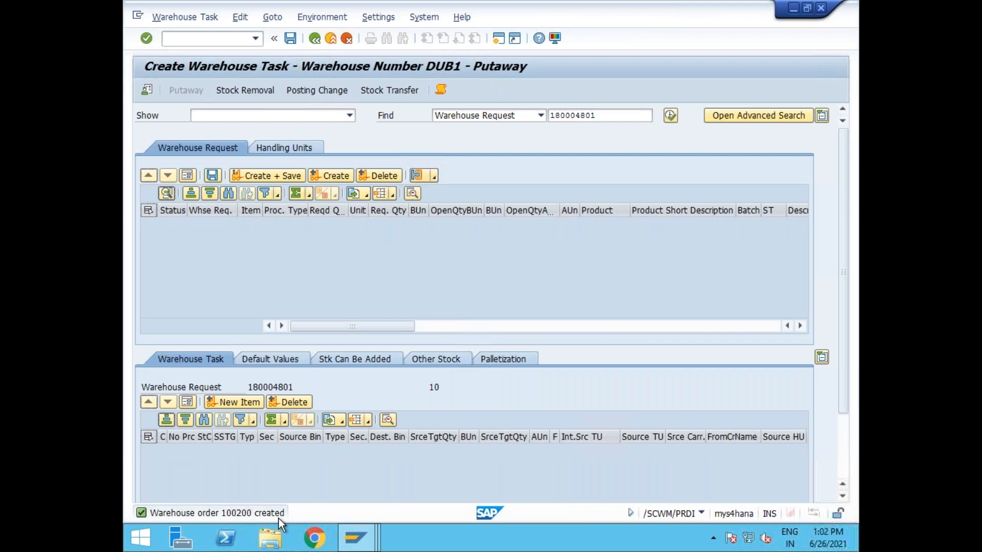
left_click(180, 17)
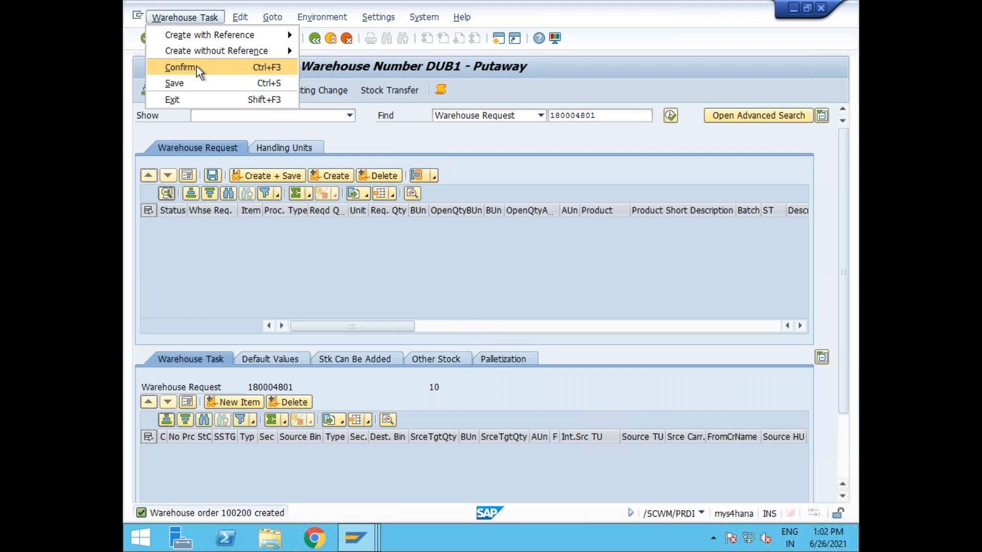
Confirm and save warehouse order 100200 from its detail view, then return to the delivery.
left_click(196, 66)
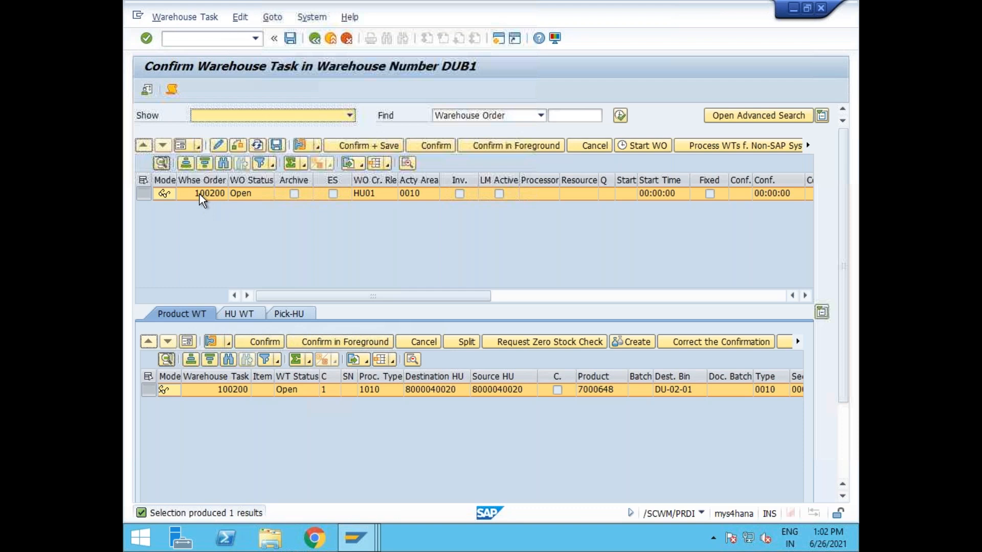
left_click(199, 194)
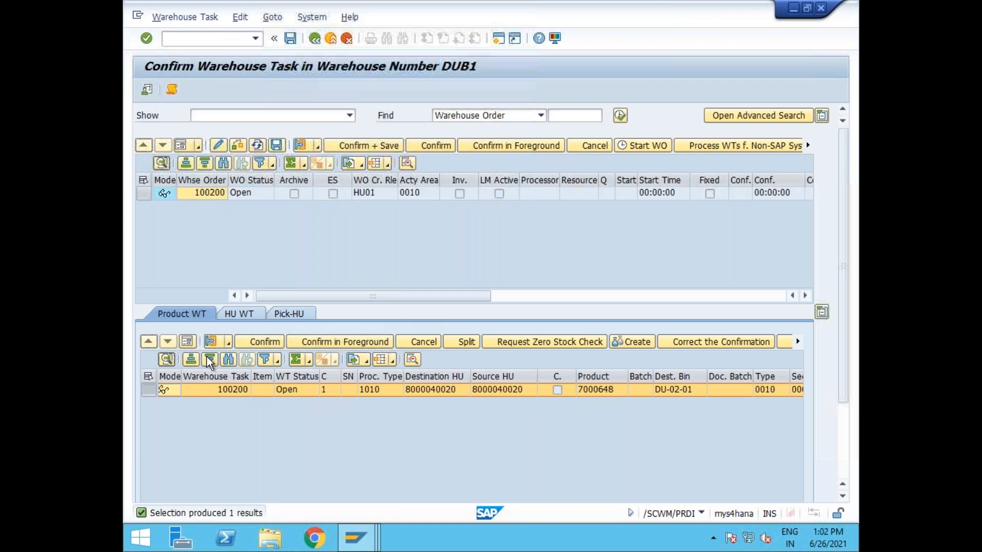
left_click(188, 341)
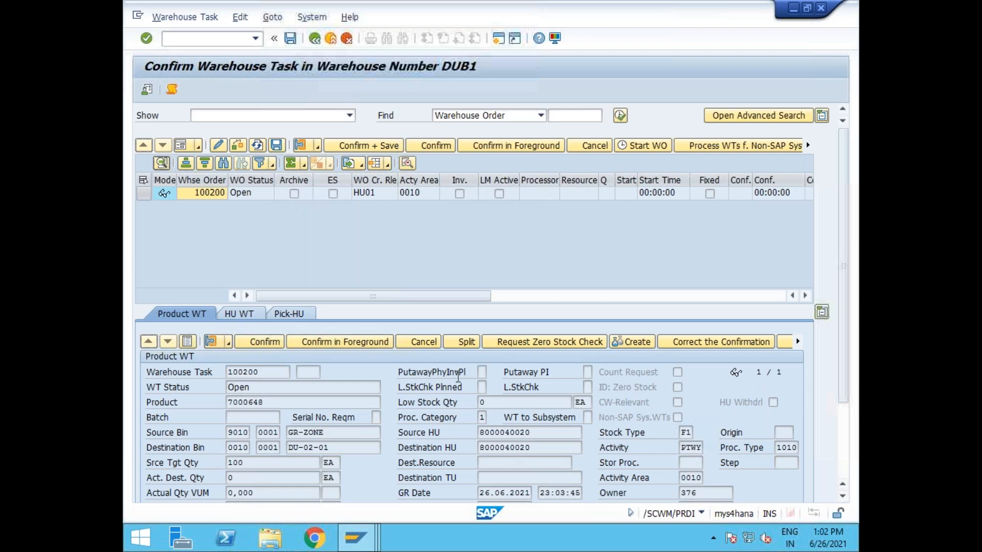
left_click(144, 194)
left_click(181, 146)
left_click(482, 206)
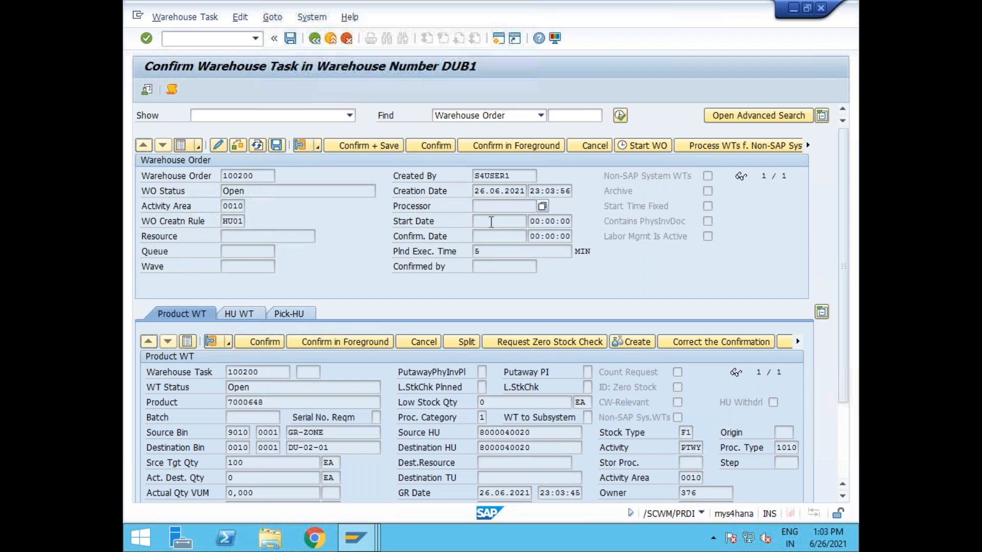
left_click_drag(222, 221, 248, 220)
left_click(228, 222)
left_click(379, 147)
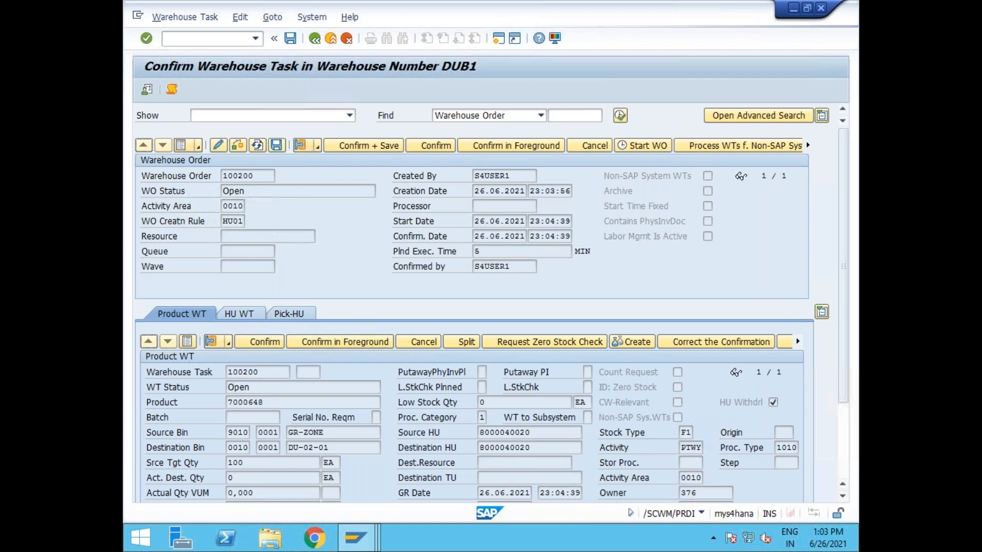
left_click(318, 39)
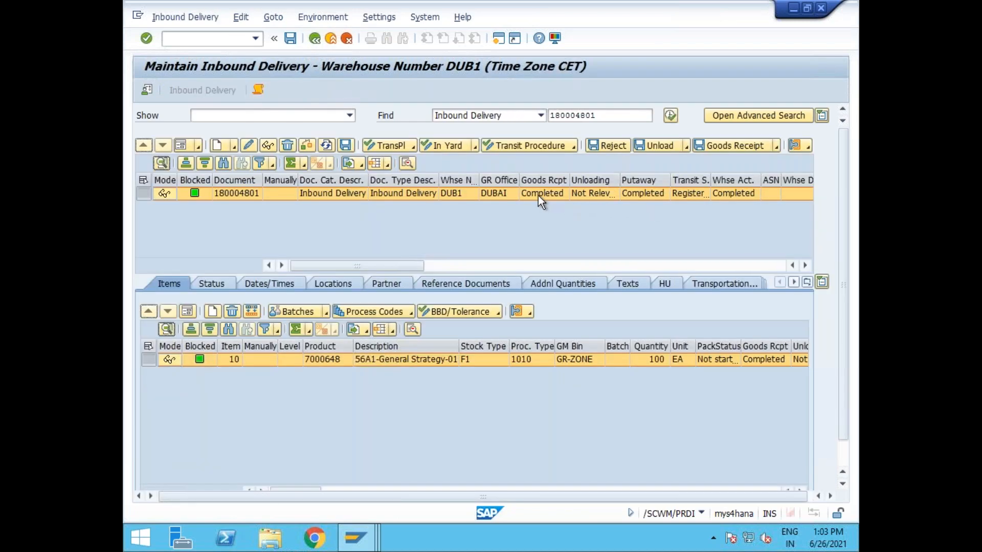
Check goods receipt, putaway, warehouse activity and unloading statuses and transportation units, then run /nva03.
left_click(537, 195)
left_click(646, 197)
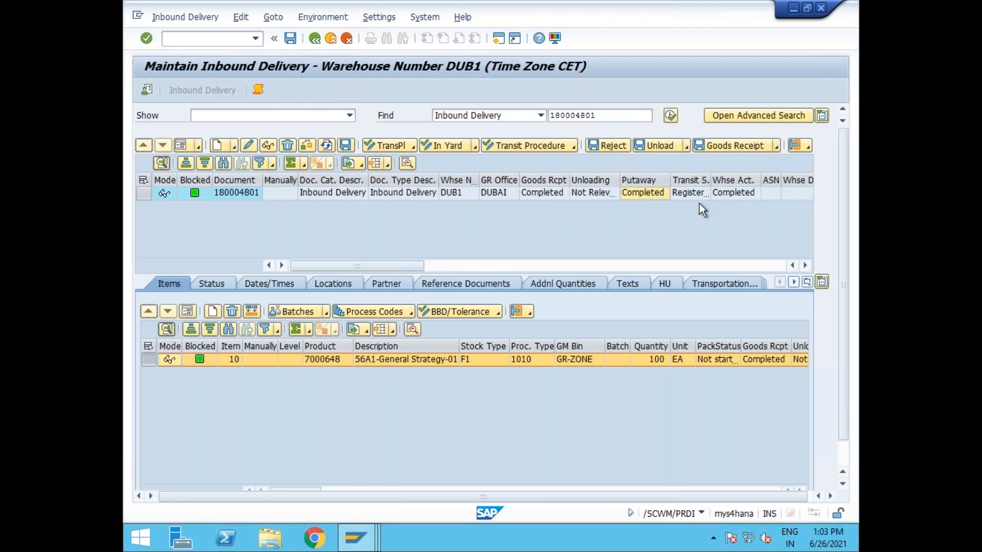
left_click(734, 198)
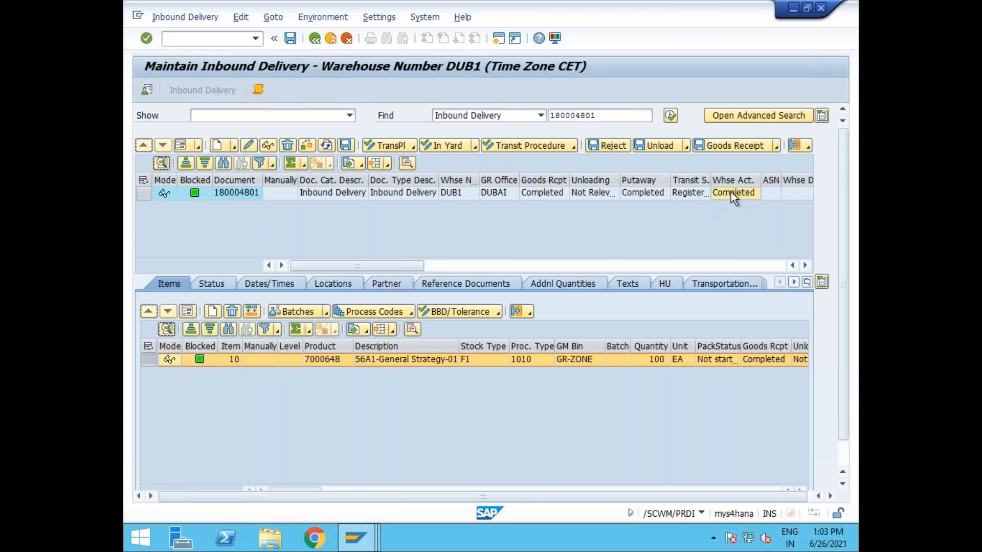
left_click(648, 191)
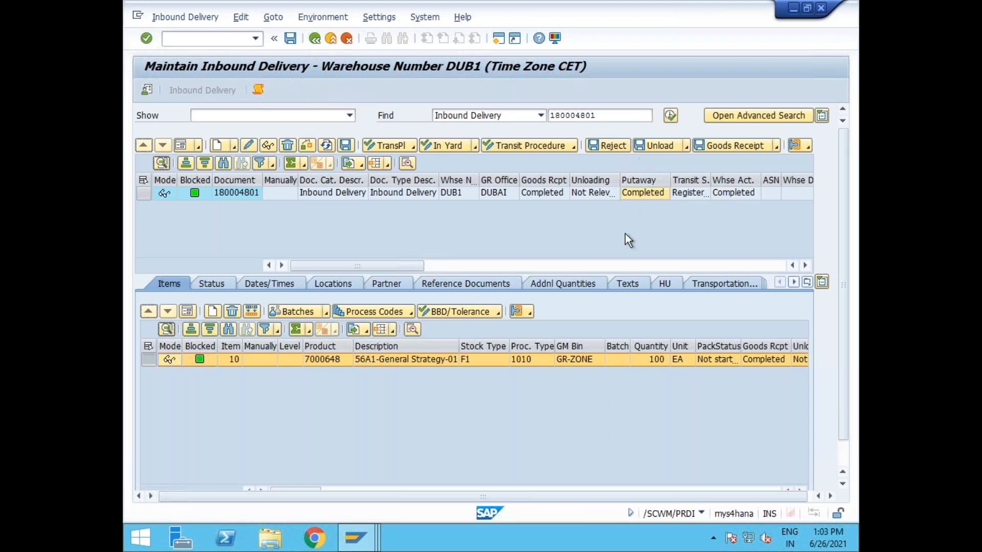
left_click(599, 191)
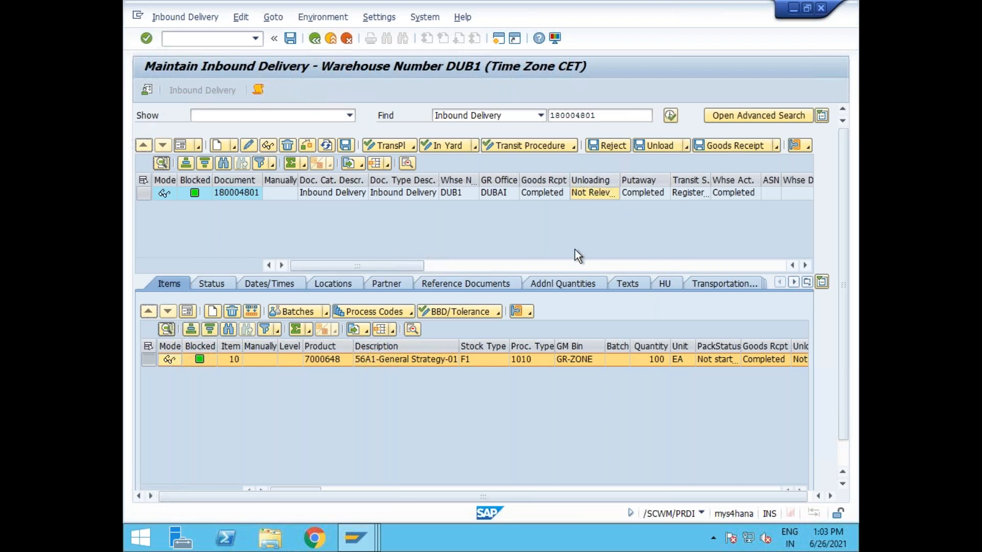
left_click(718, 287)
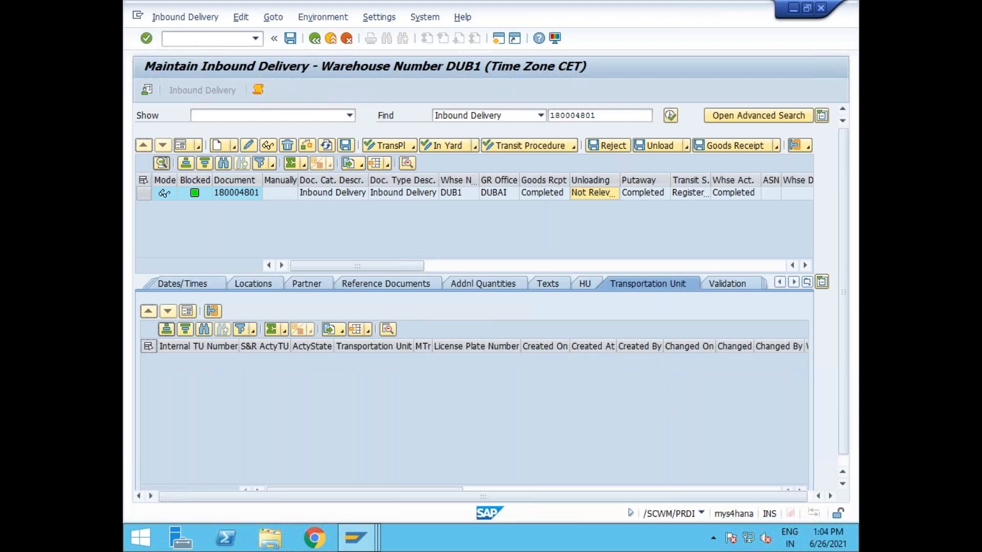
type("/nva03")
key("Return")
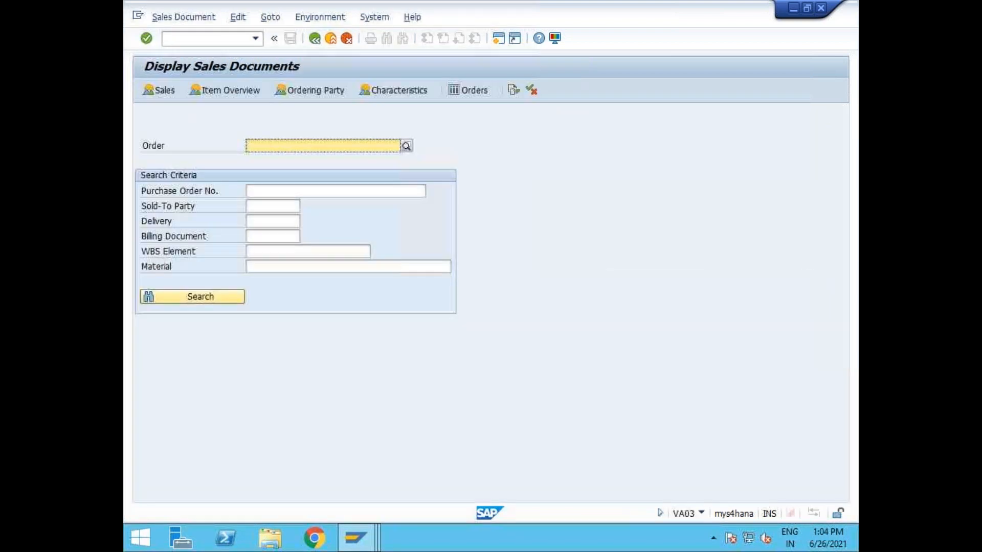
Start the outbound delivery creation transaction /nvl01n.
left_click(204, 38)
type("/nv")
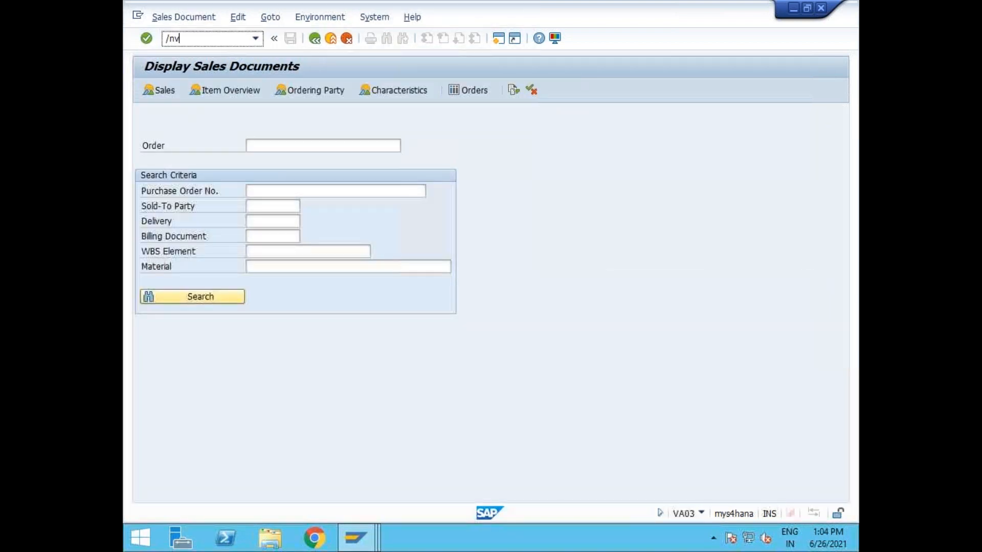
type("l01n")
key("Return")
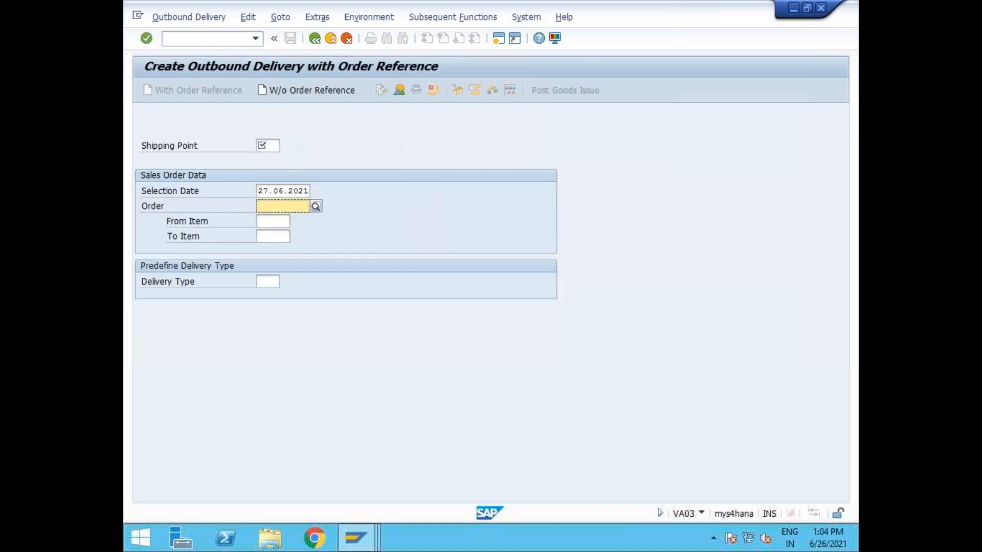
Display standard order 383 in VA03, chosen from the order history.
left_click(204, 38)
type("/nva03")
key("Return")
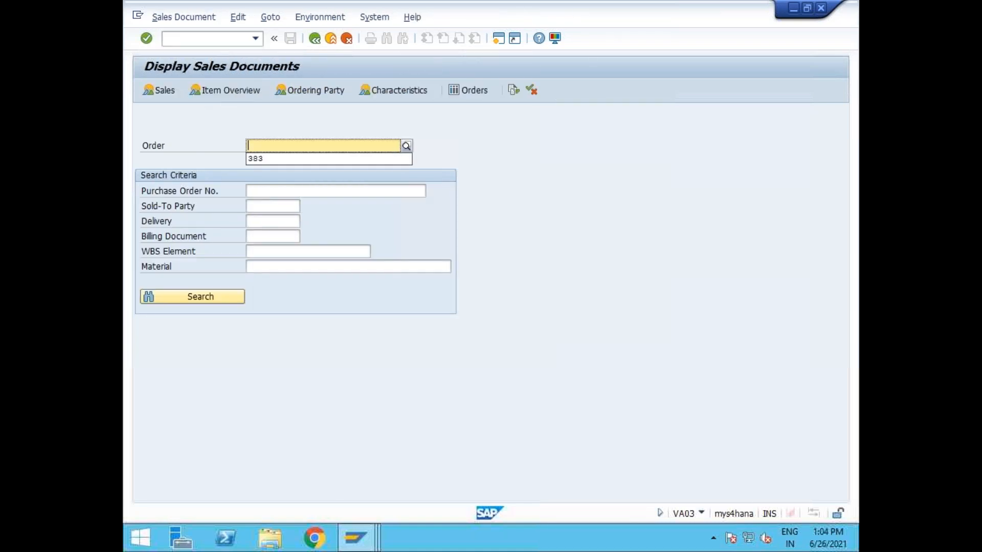
key("Down")
key("Return")
key("Return")
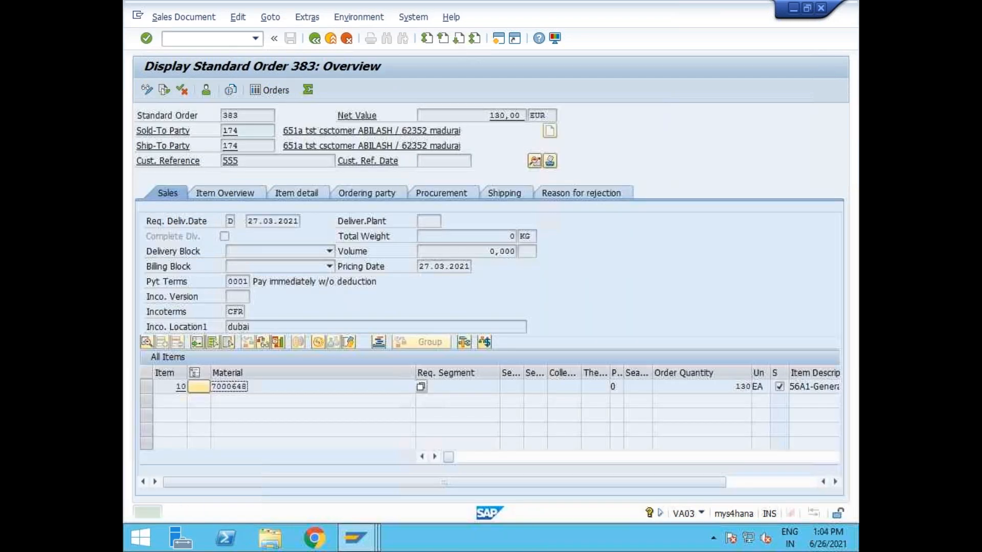
left_click_drag(450, 459, 415, 456)
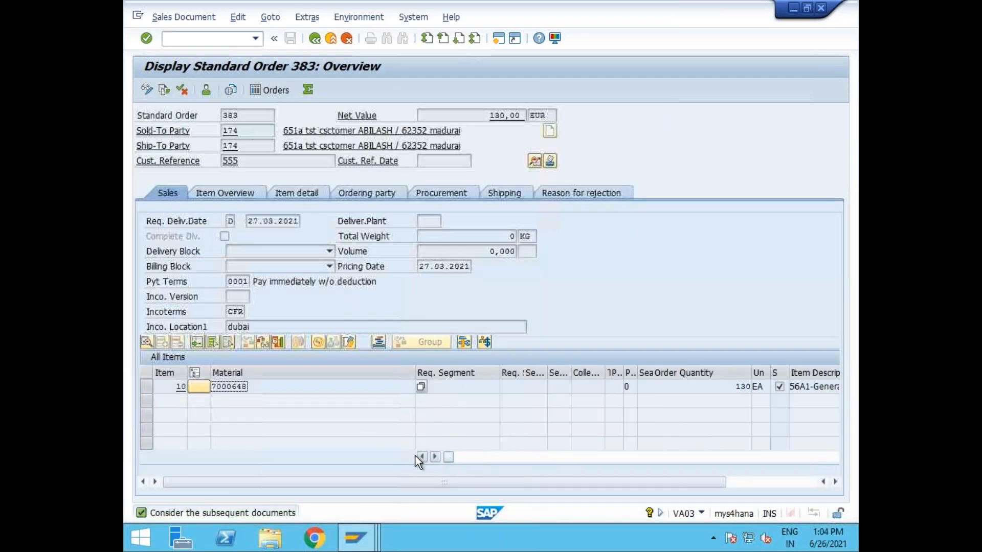
left_click(158, 17)
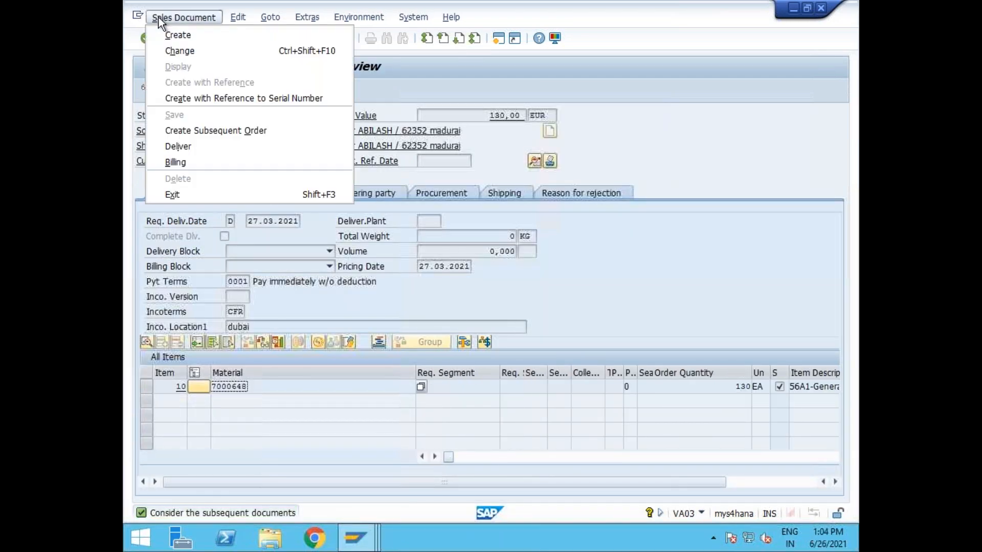
Create and save a delivery from order 383 with storage location DUFG and quantity 10.
left_click(187, 152)
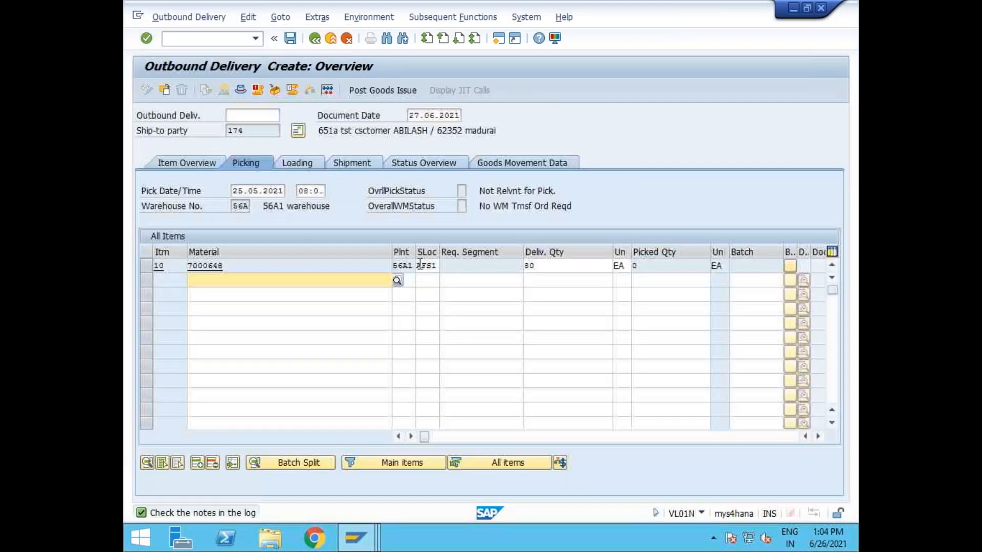
left_click_drag(441, 271, 453, 271)
key("BackSpace")
left_click(445, 267)
type("DUFG")
key("Return")
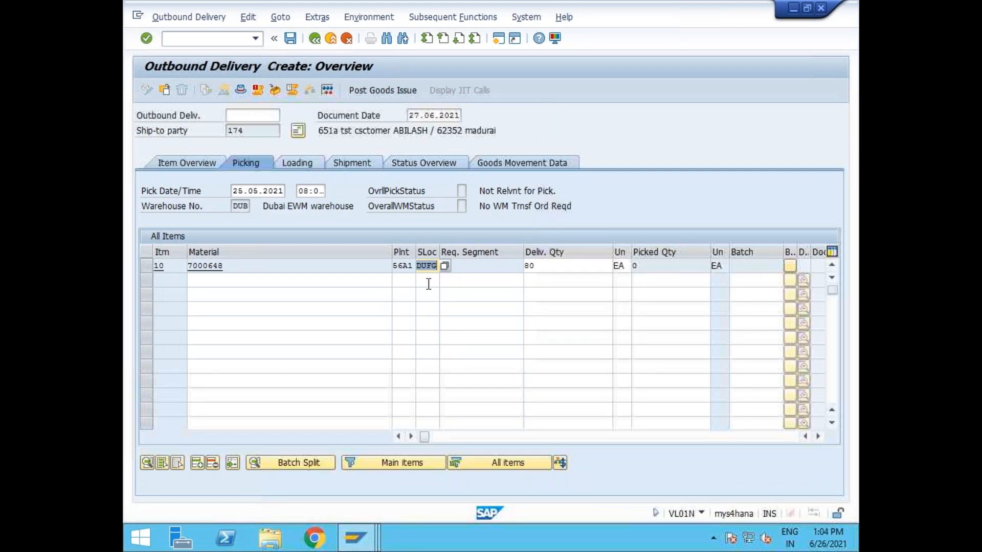
left_click(551, 265)
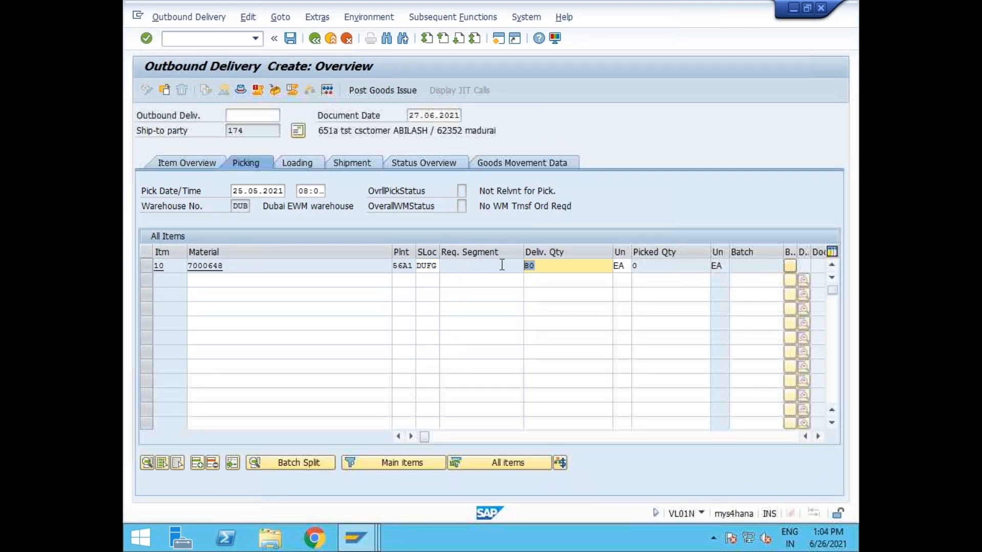
type("10")
key("Return")
left_click(290, 39)
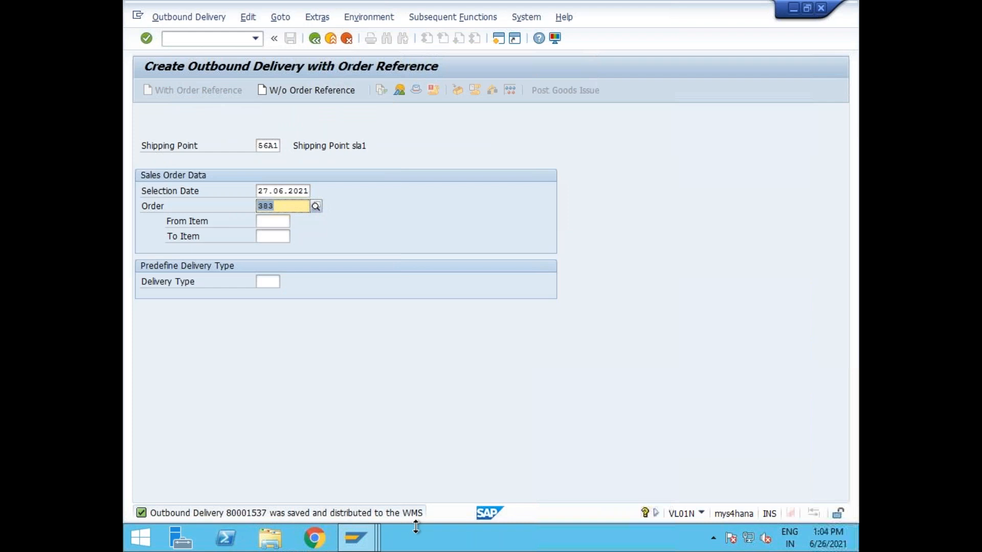
Display outbound delivery 80001537 with /nvl03n.
left_click(214, 44)
type("/nvl03n")
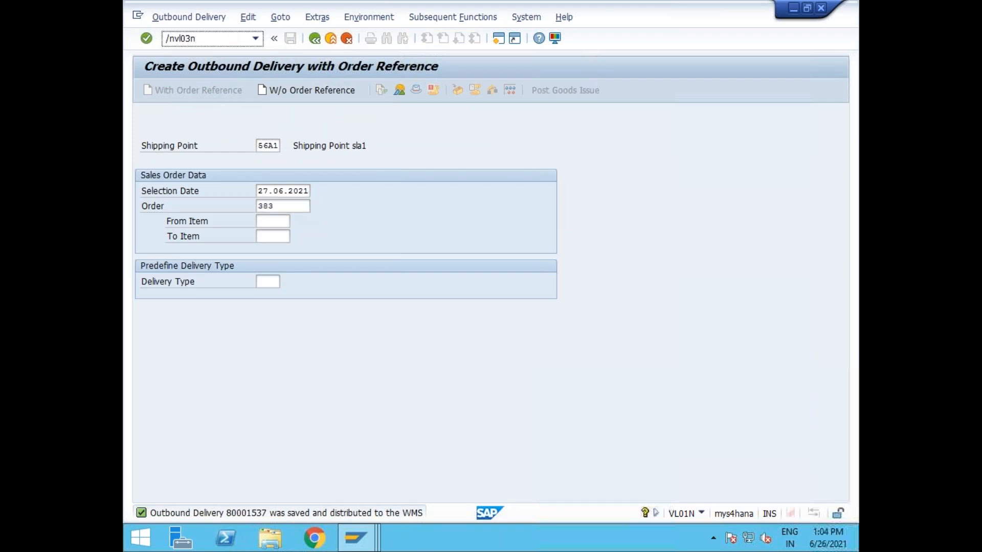
key("Return")
key("Return")
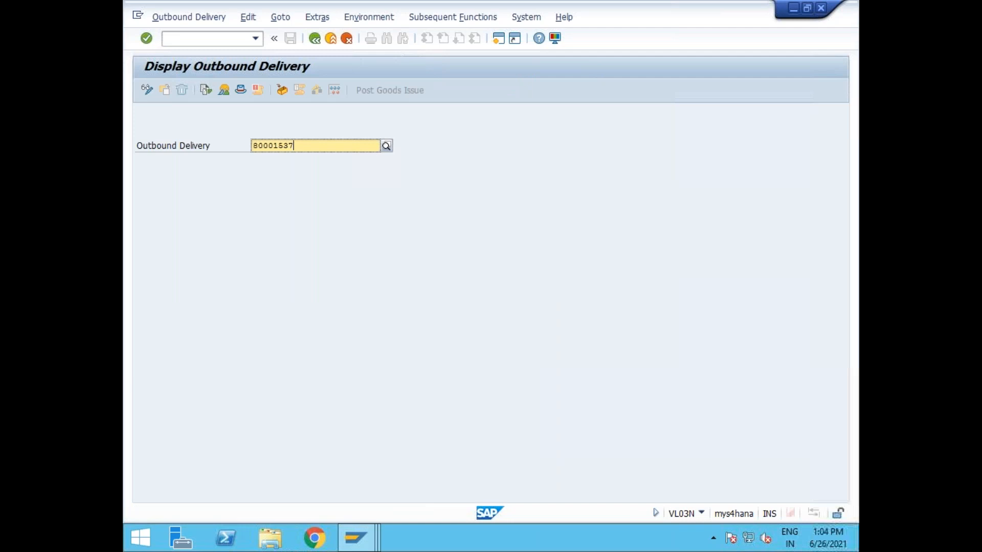
left_click(498, 38)
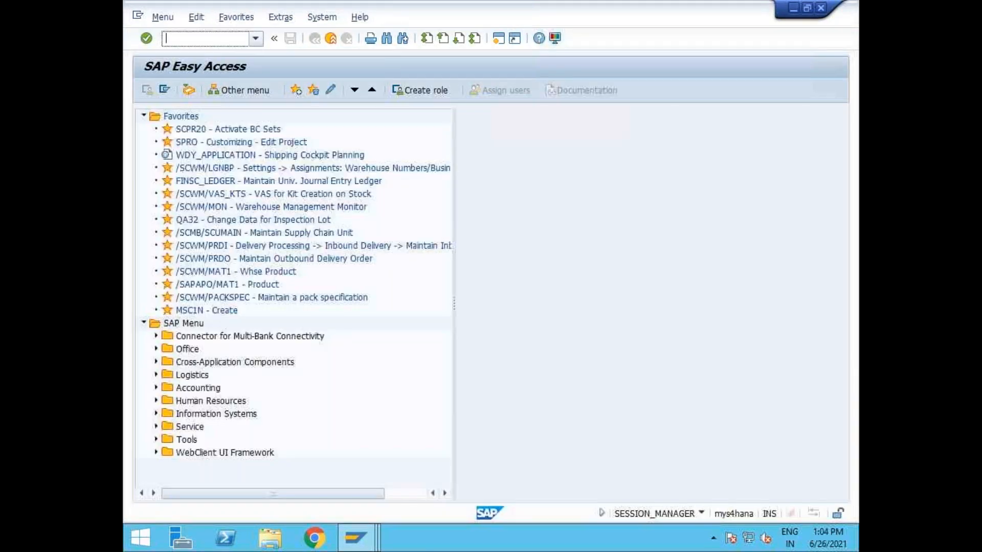
Run the outbound delivery order transaction from history and search for 80001537.
left_click(256, 37)
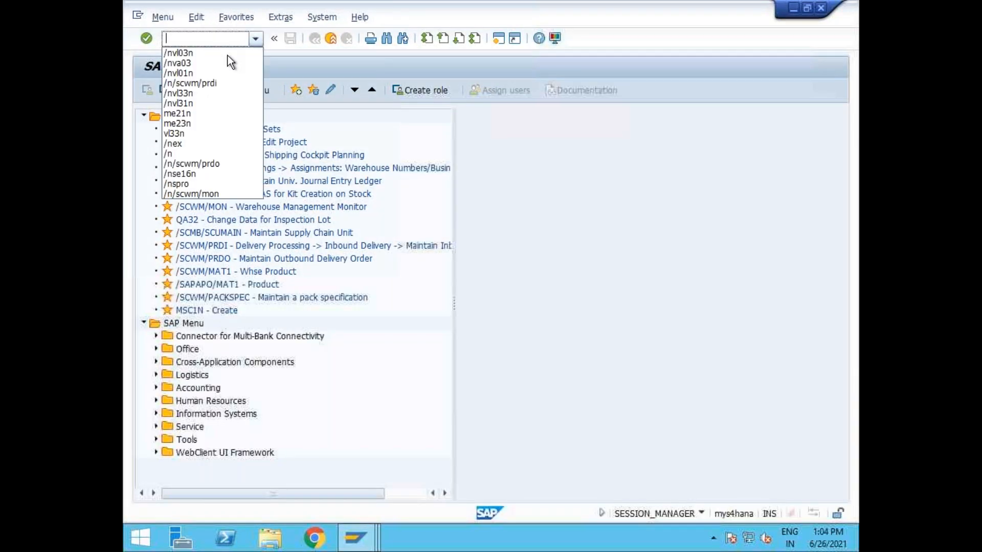
left_click(204, 163)
key("Return")
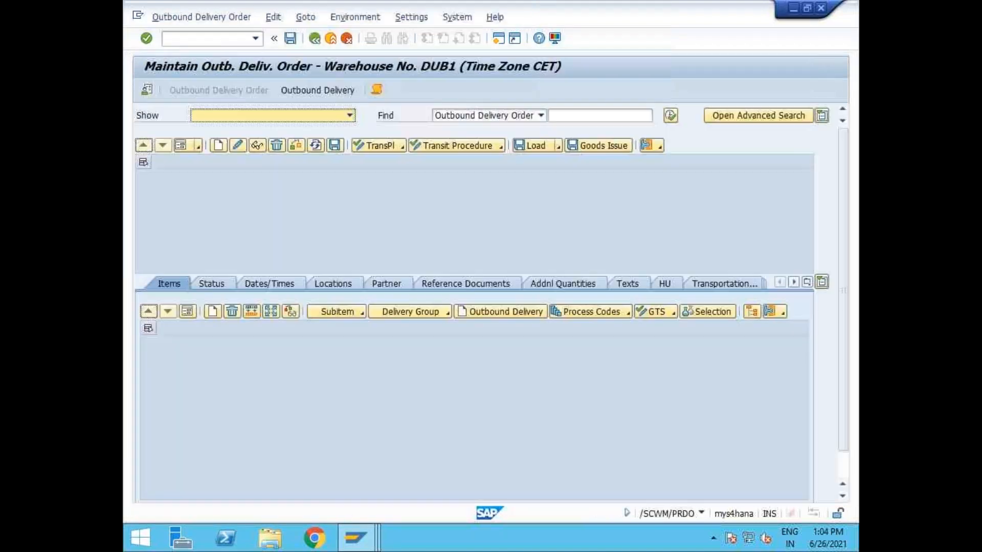
left_click(592, 115)
type("80001637")
left_click(669, 116)
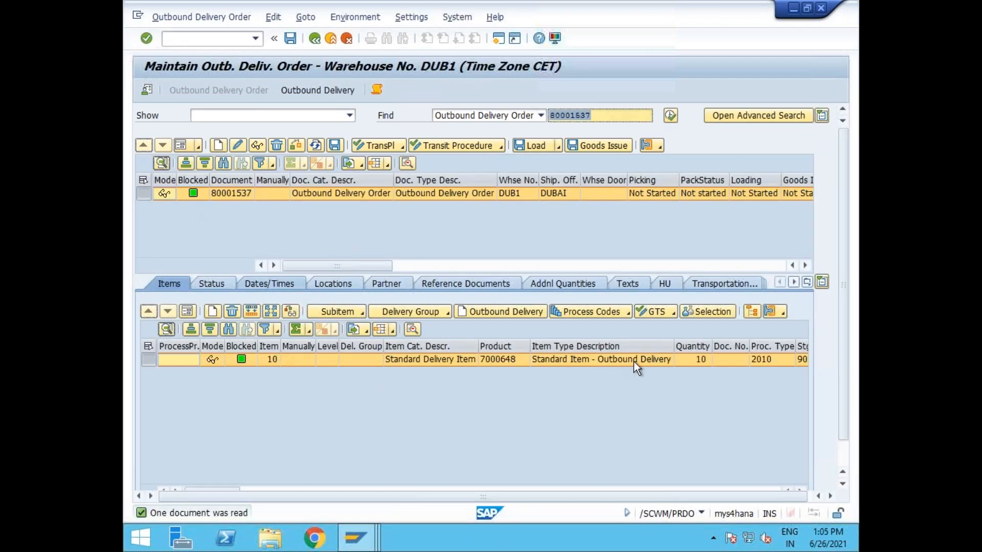
left_click(199, 18)
Create and save a stock-removal warehouse task for delivery 80001537, generating warehouse order 100201.
mouse_move(211, 53)
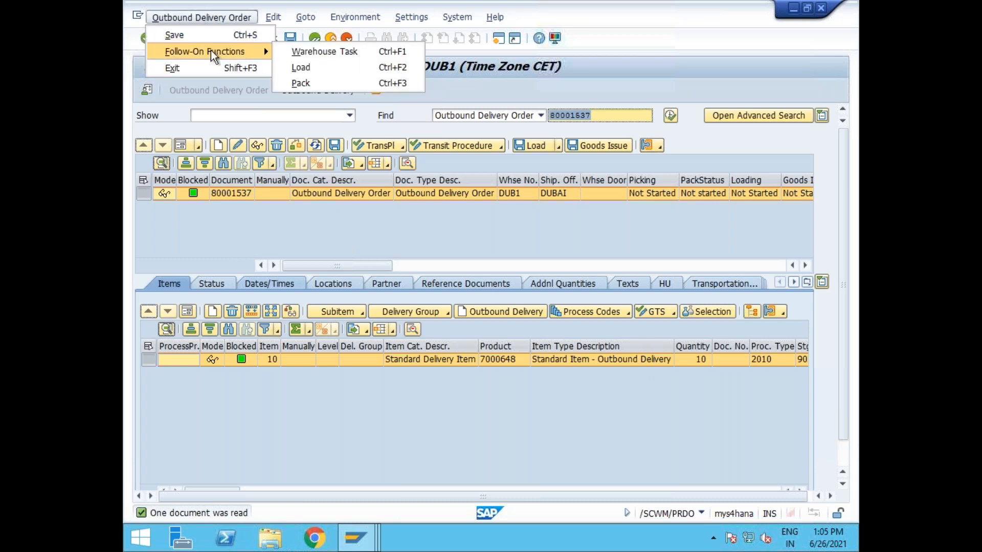
left_click(312, 51)
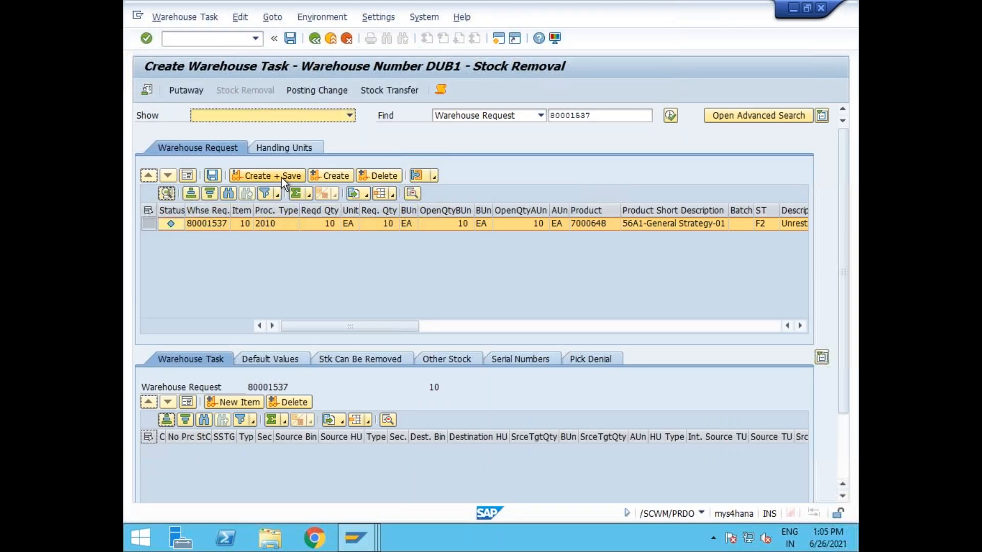
left_click(281, 177)
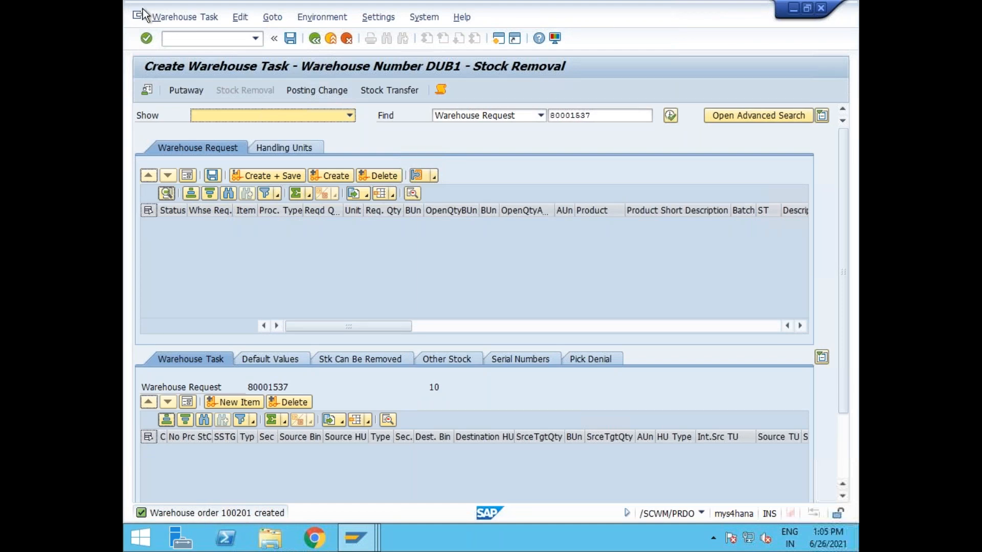
left_click(178, 22)
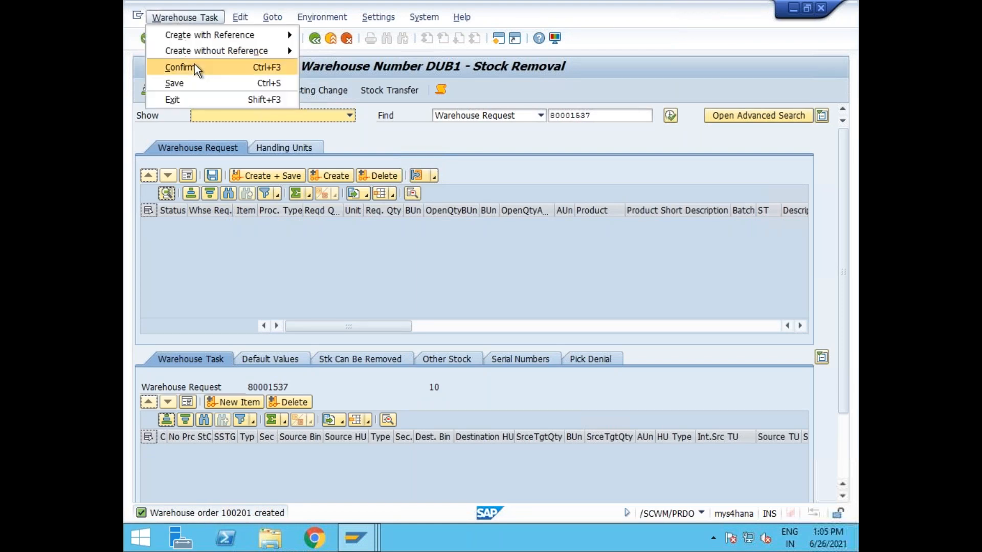
left_click(194, 66)
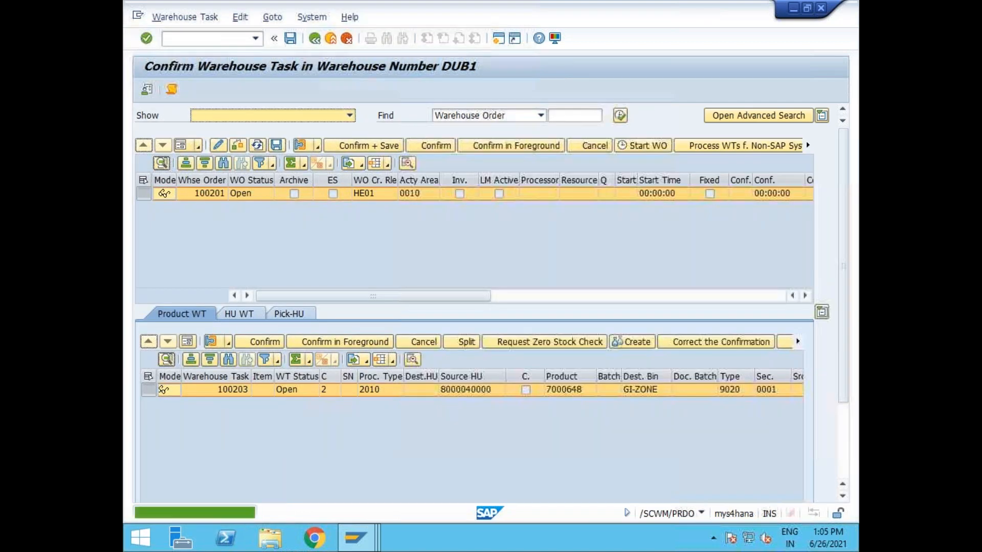
left_click(470, 395)
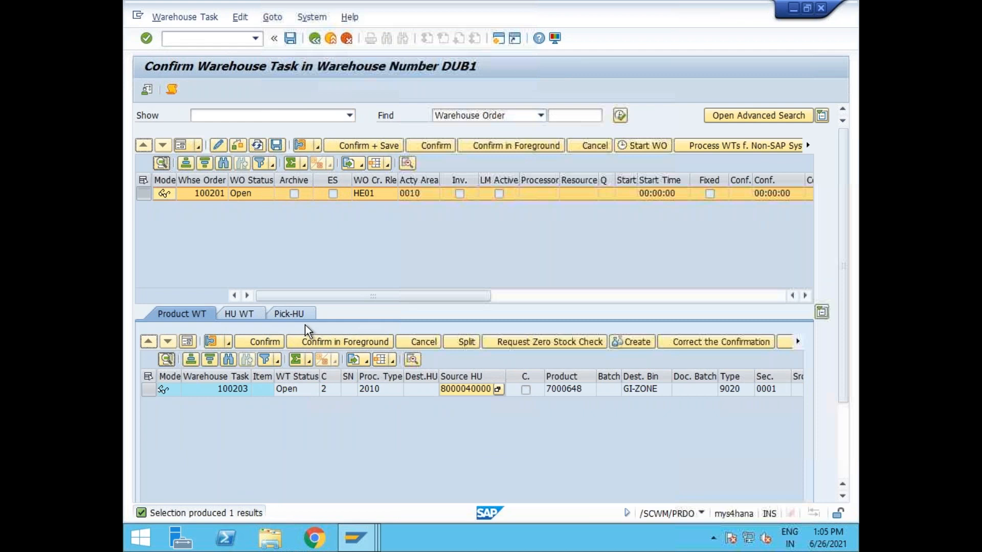
left_click(148, 390)
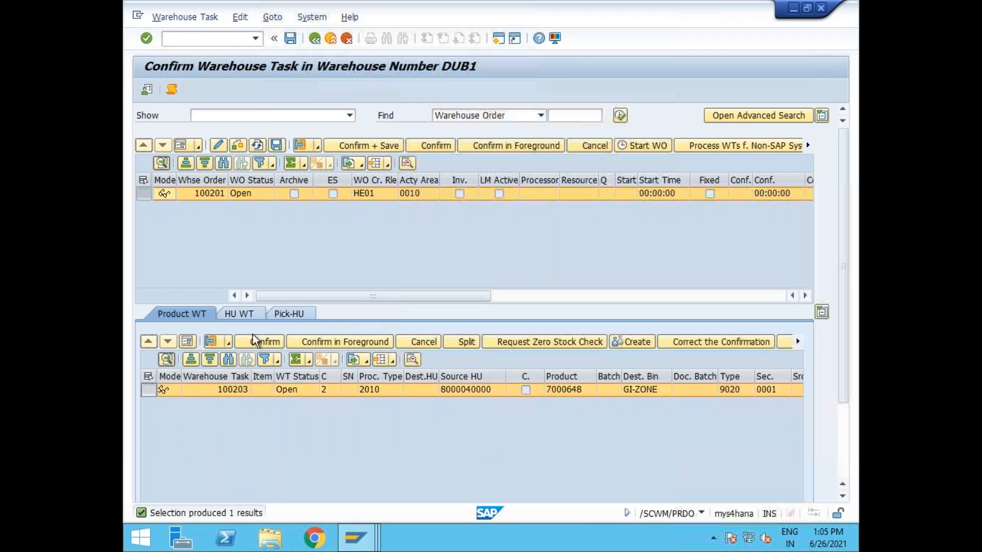
left_click(280, 312)
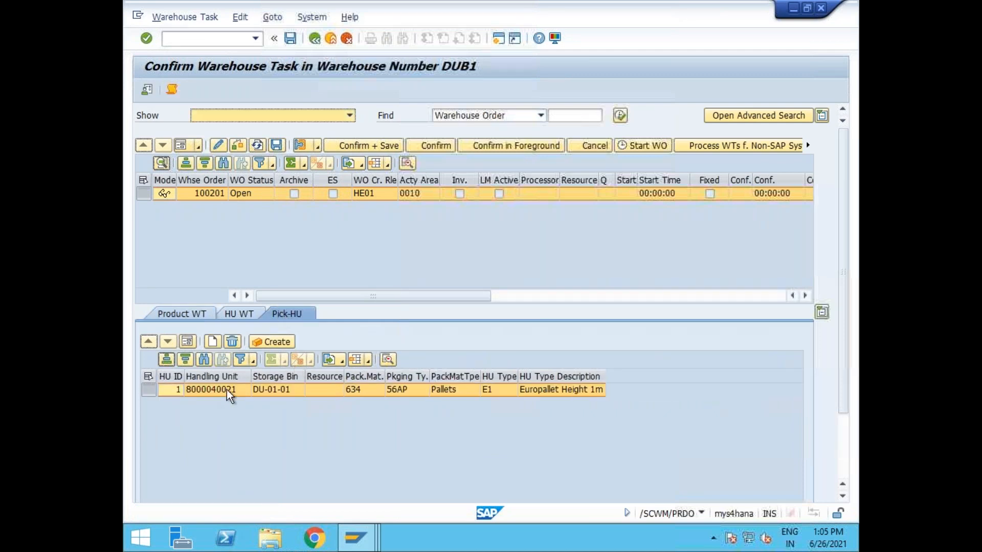
left_click(193, 314)
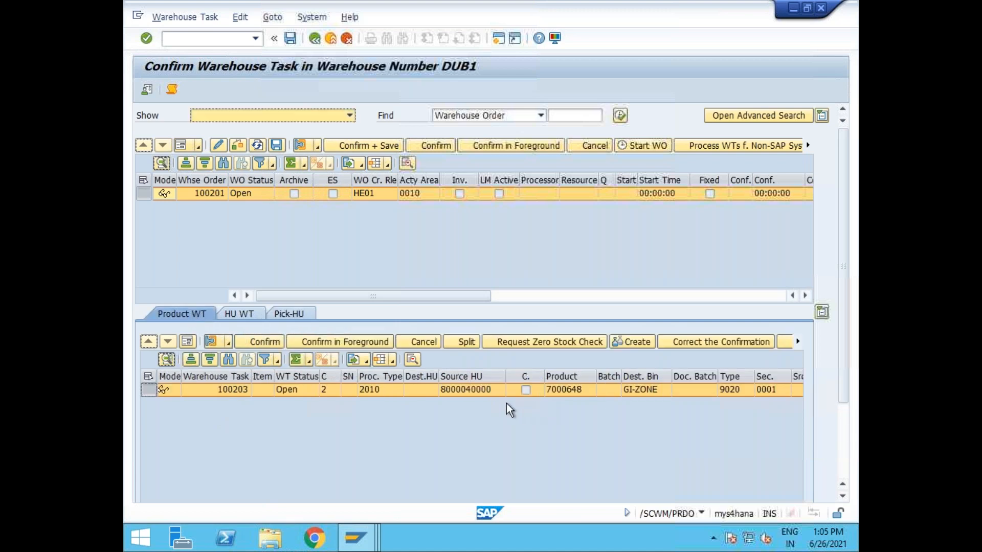
left_click(458, 392)
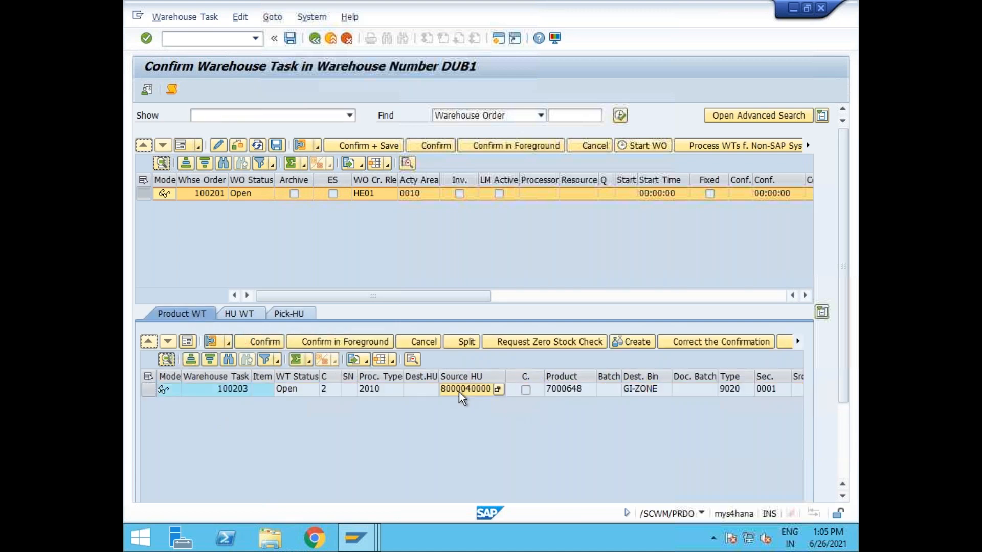
left_click(187, 342)
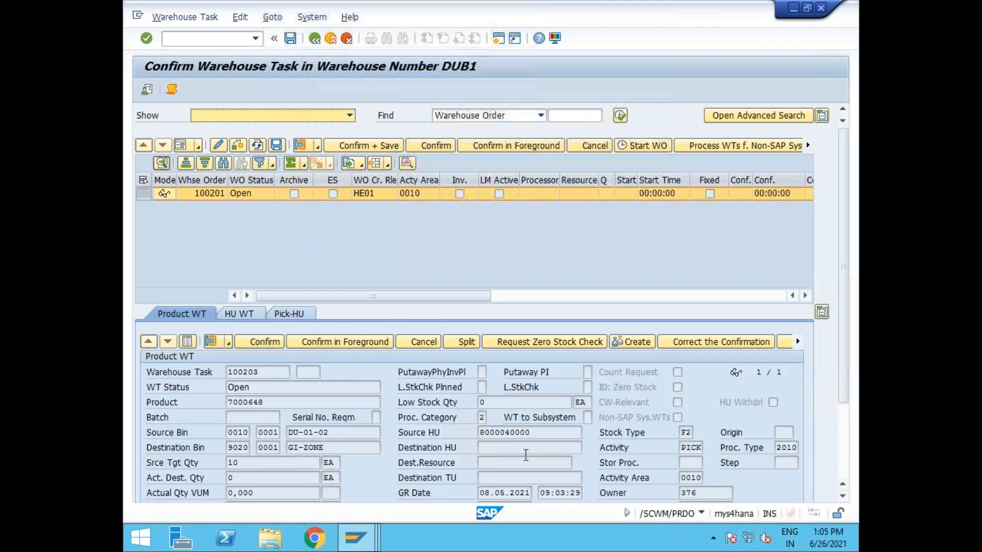
left_click(327, 343)
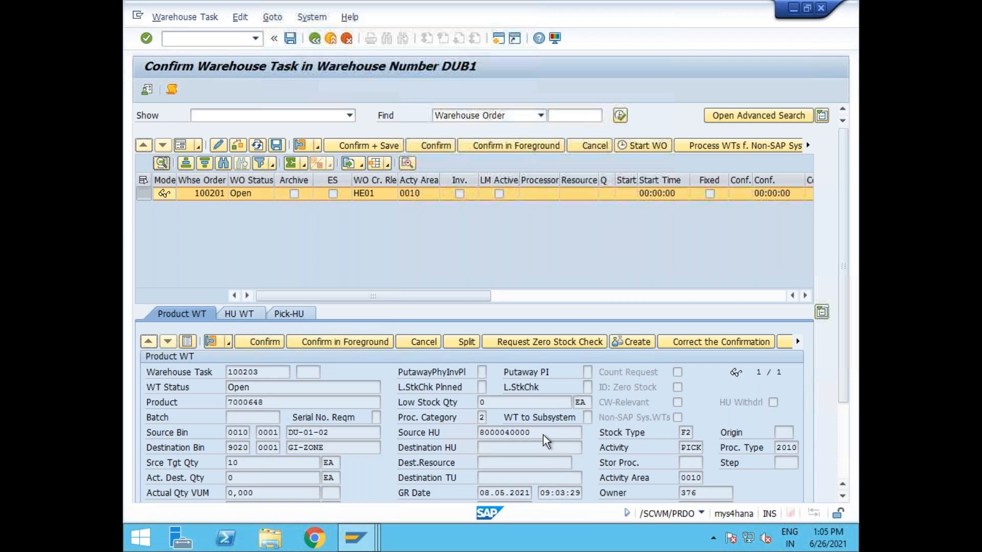
left_click(512, 433)
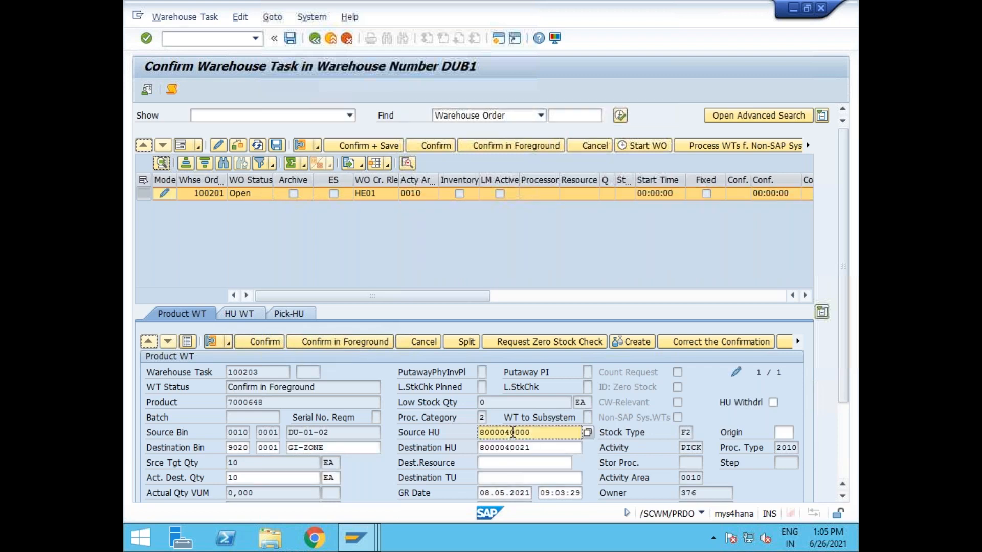
left_click(536, 450)
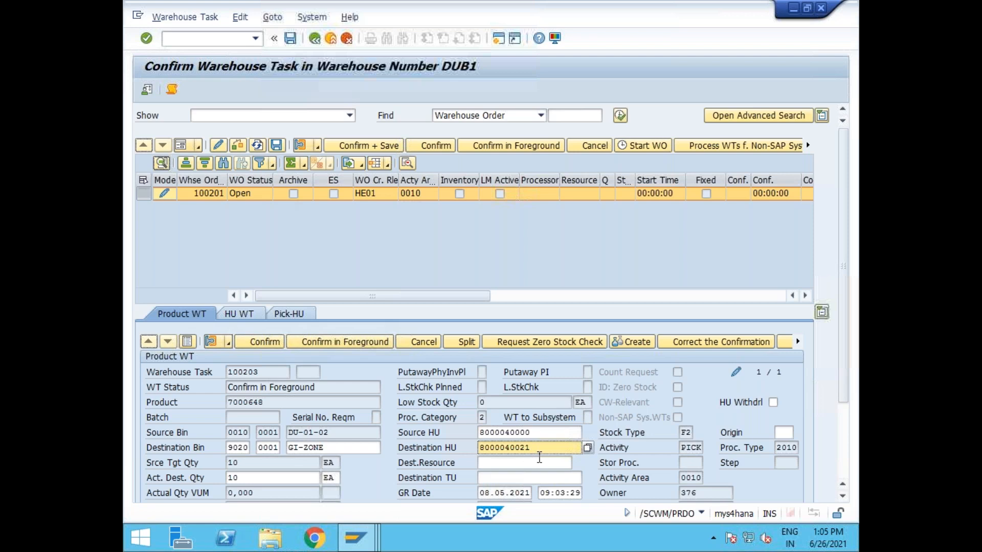
double_click(519, 433)
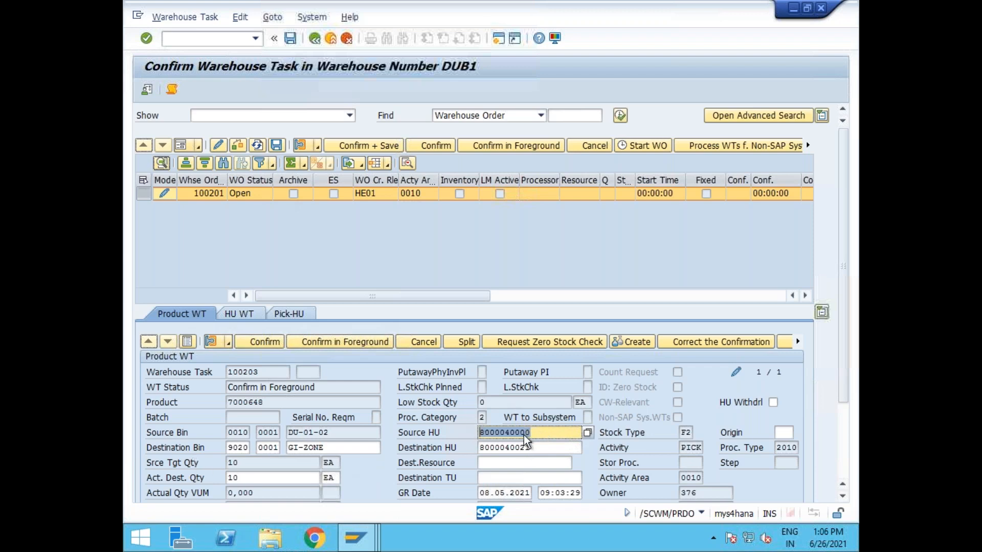
left_click_drag(530, 448, 443, 449)
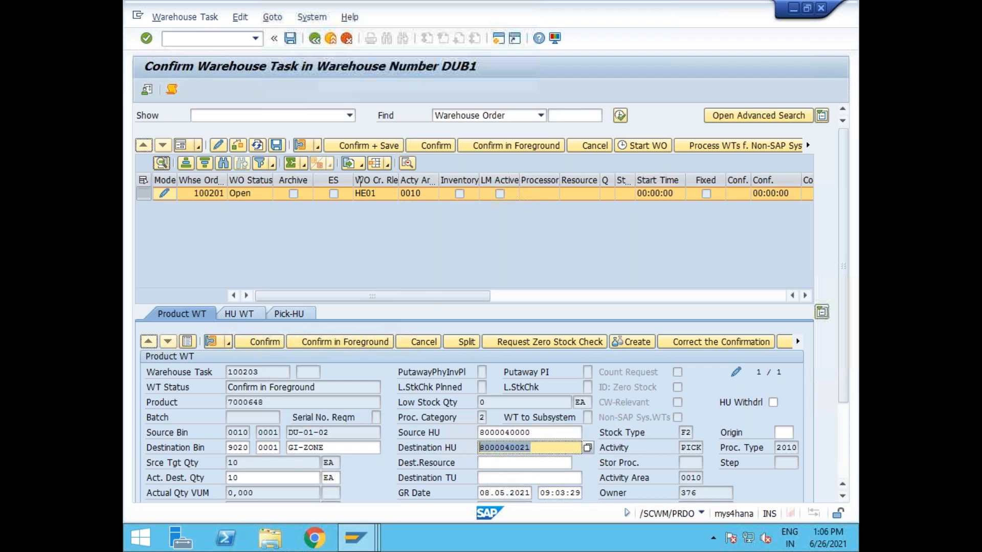
left_click(363, 150)
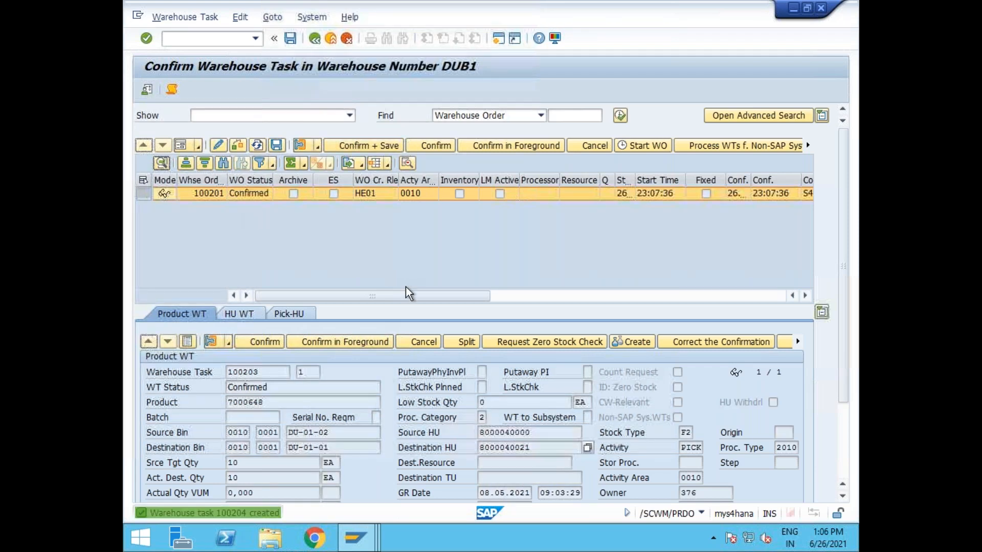
Return to delivery order 80001537, attempt goods issue, and dismiss the resulting error log.
left_click(315, 38)
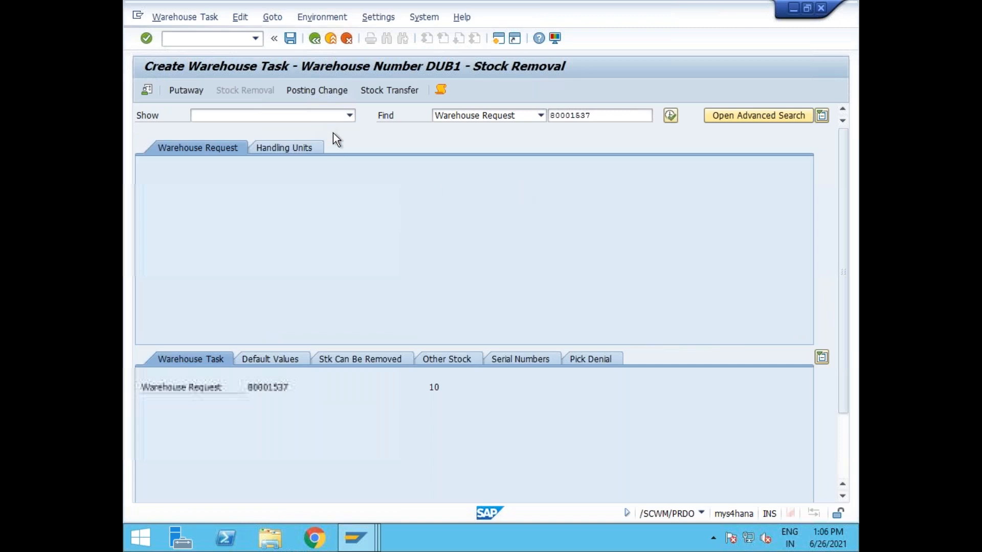
left_click(315, 38)
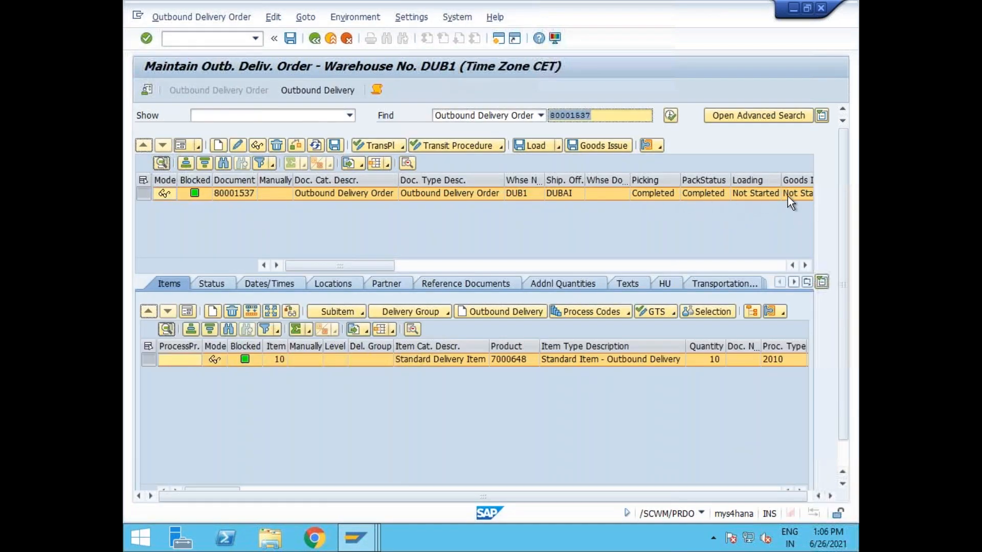
left_click(619, 146)
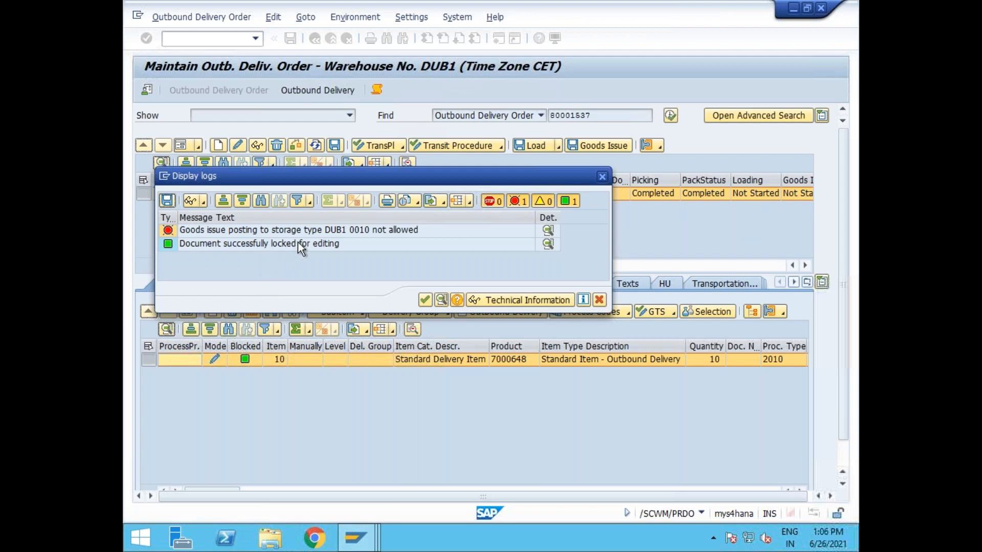
left_click(426, 301)
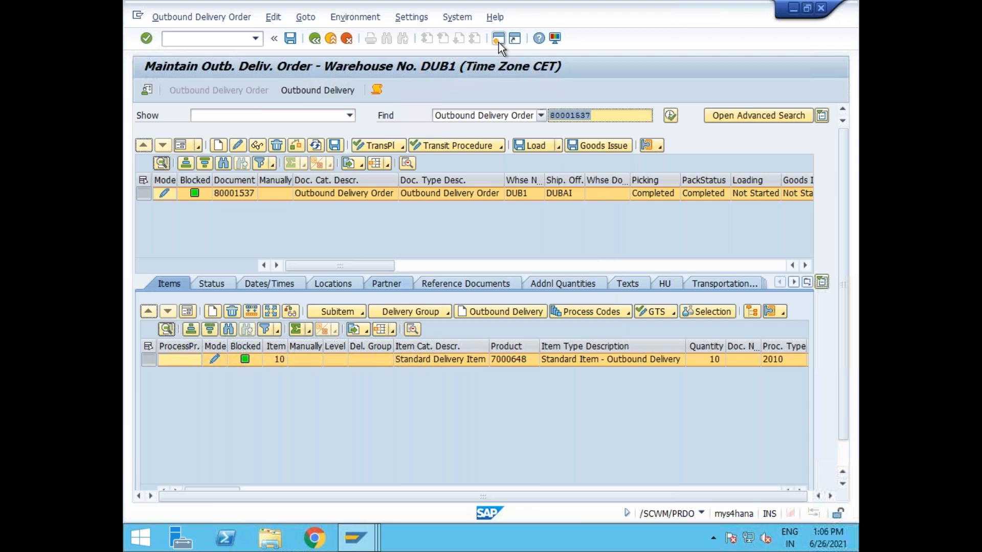
End the SAP session with /nex.
left_click(499, 42)
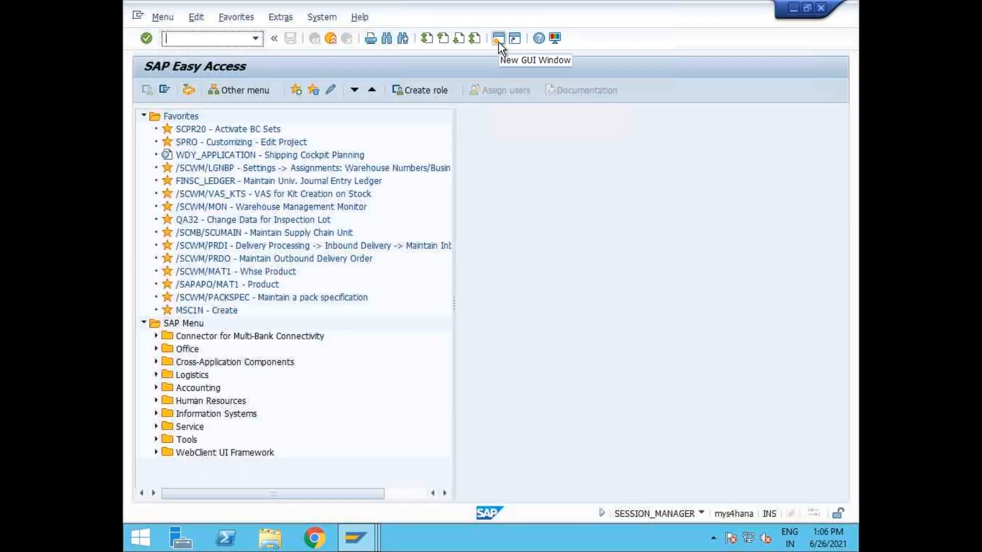
key("alt+Tab")
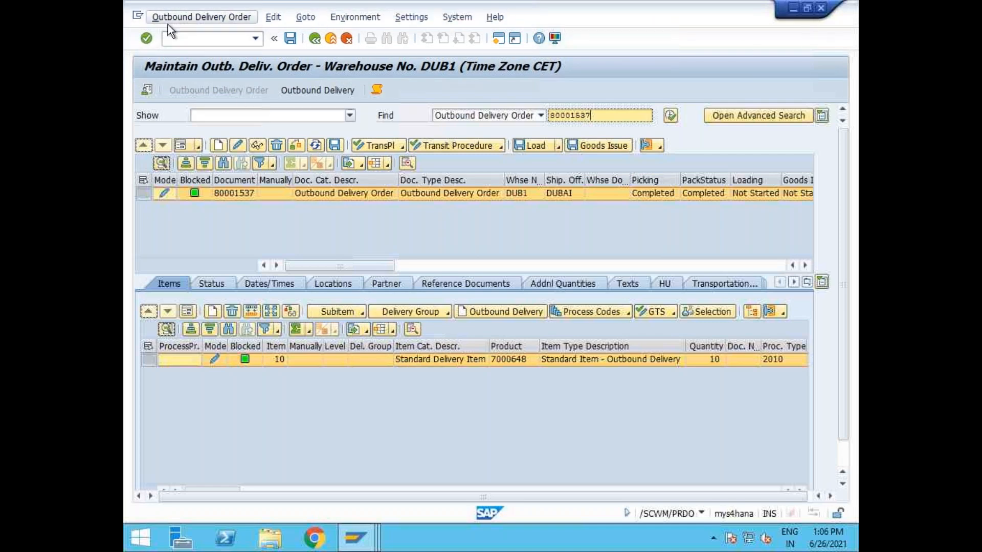
left_click(174, 39)
type("/nex")
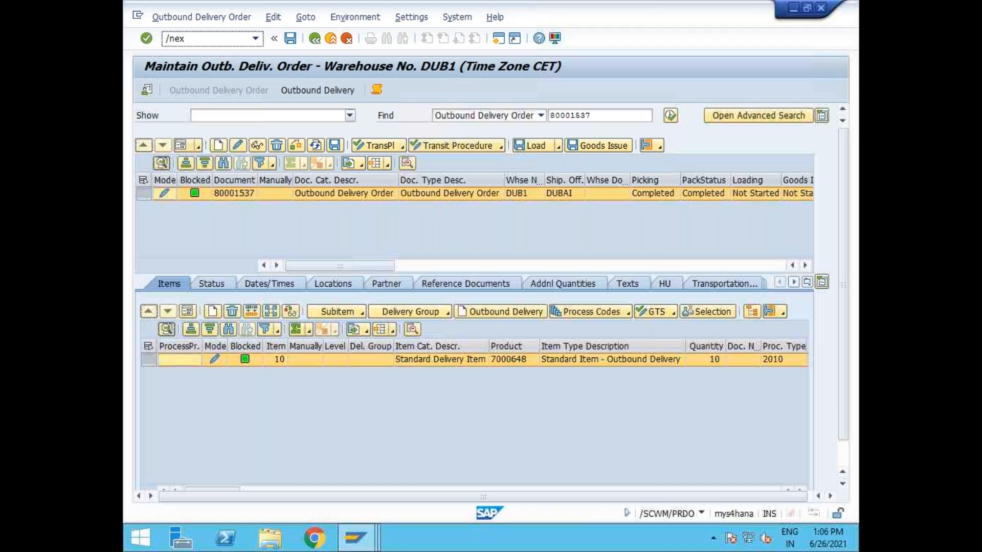
key("Return")
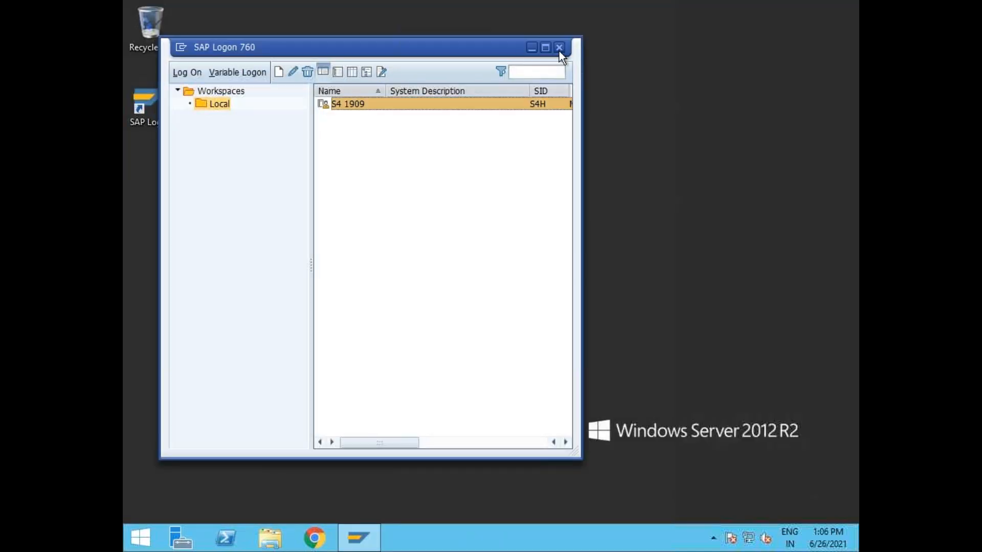
Close SAP Logon and return to the SAP EWM Demo slides at slide 7, Building Blocks – Warehouse Number.
left_click(559, 48)
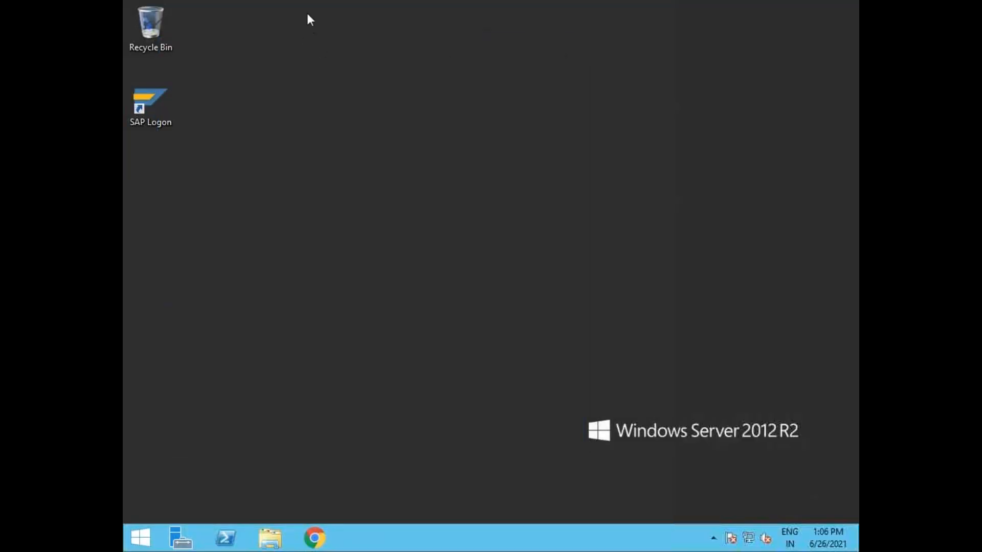
mouse_move(222, 1)
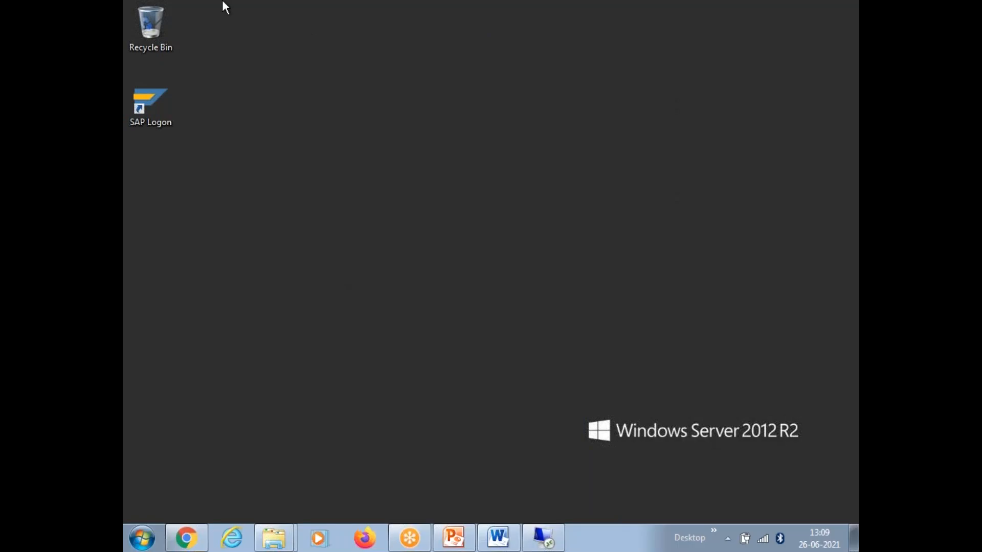
mouse_move(463, 535)
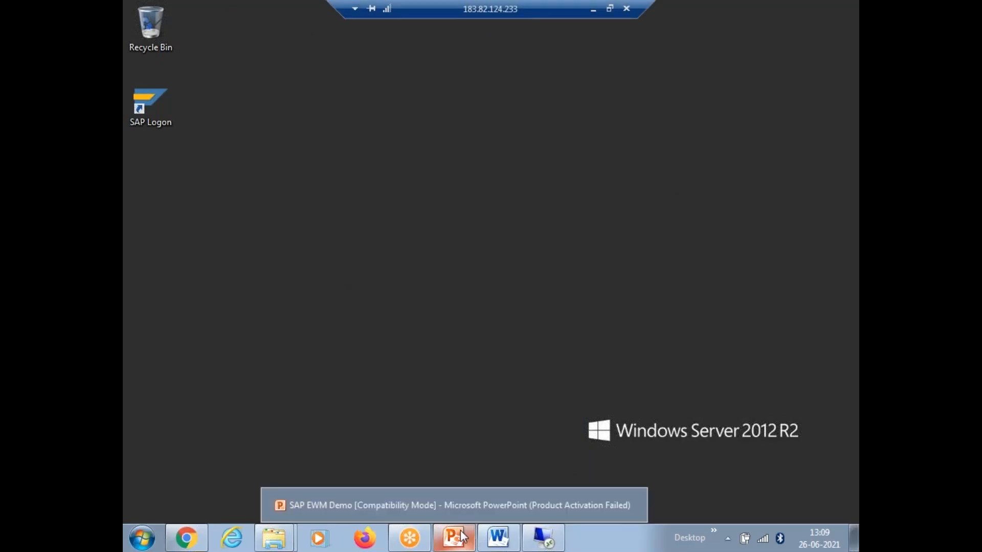
left_click(462, 536)
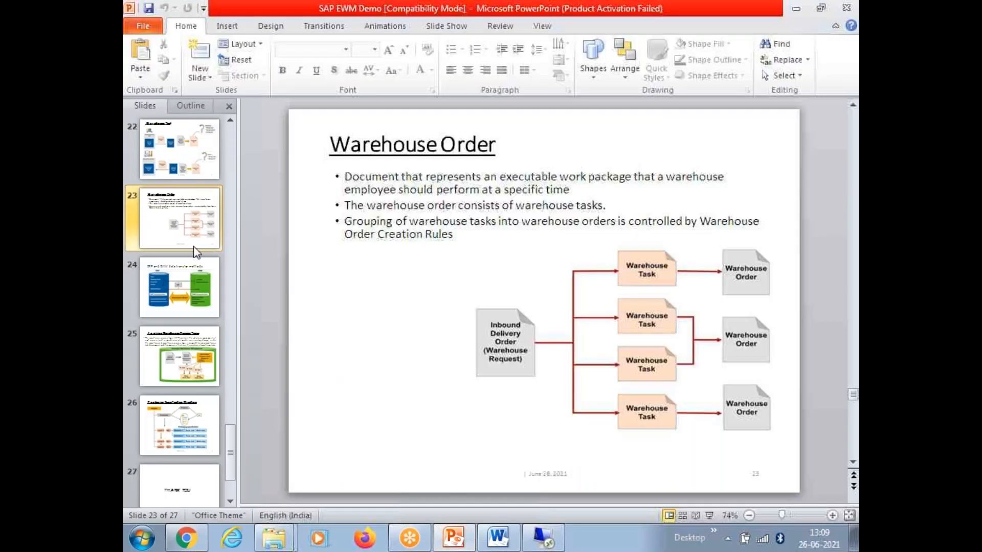
scroll(197, 251, "up", 10)
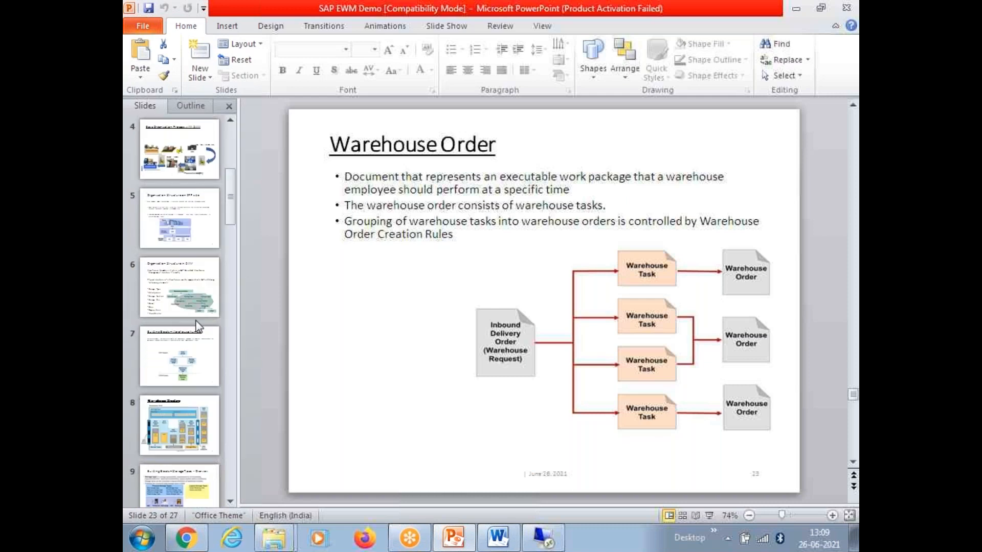
left_click(198, 329)
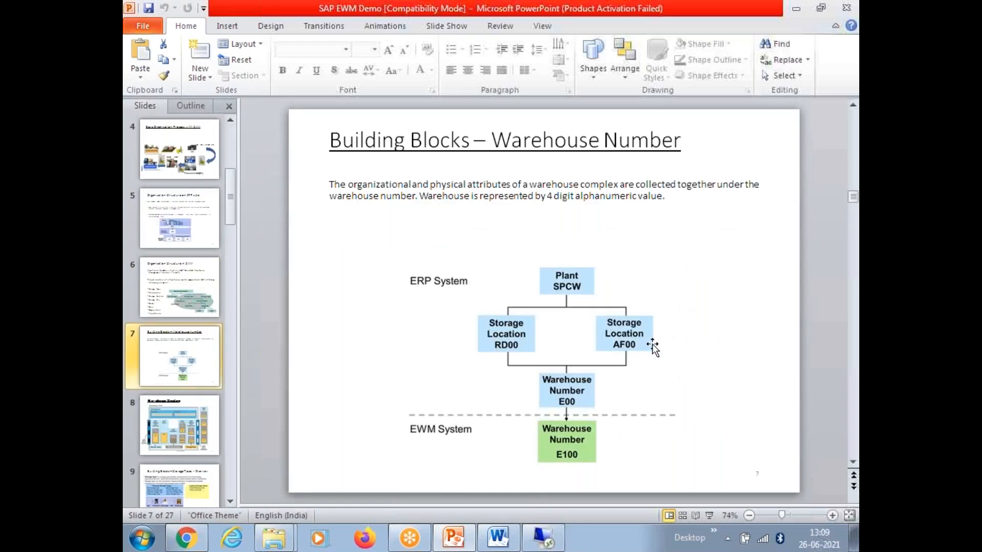